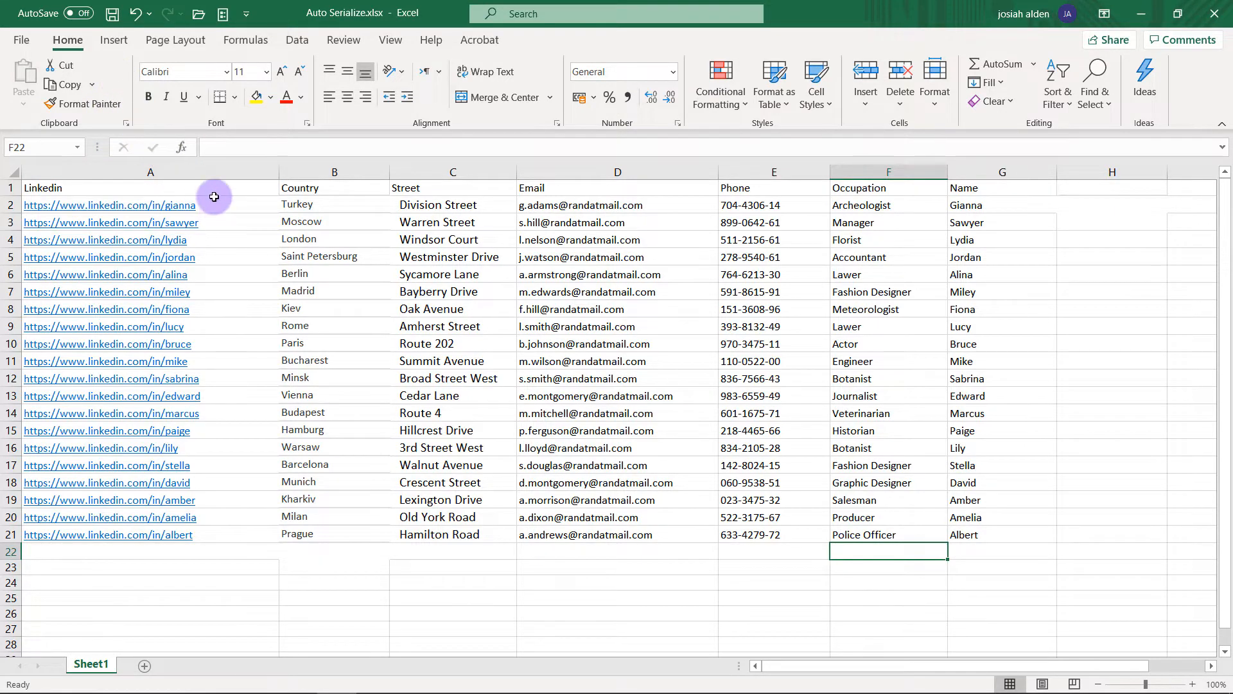
Step: Review the Linkedin, Country, Street, Email, Phone, Occupation and Name columns of the spreadsheet
left_click_drag(241, 189, 235, 533)
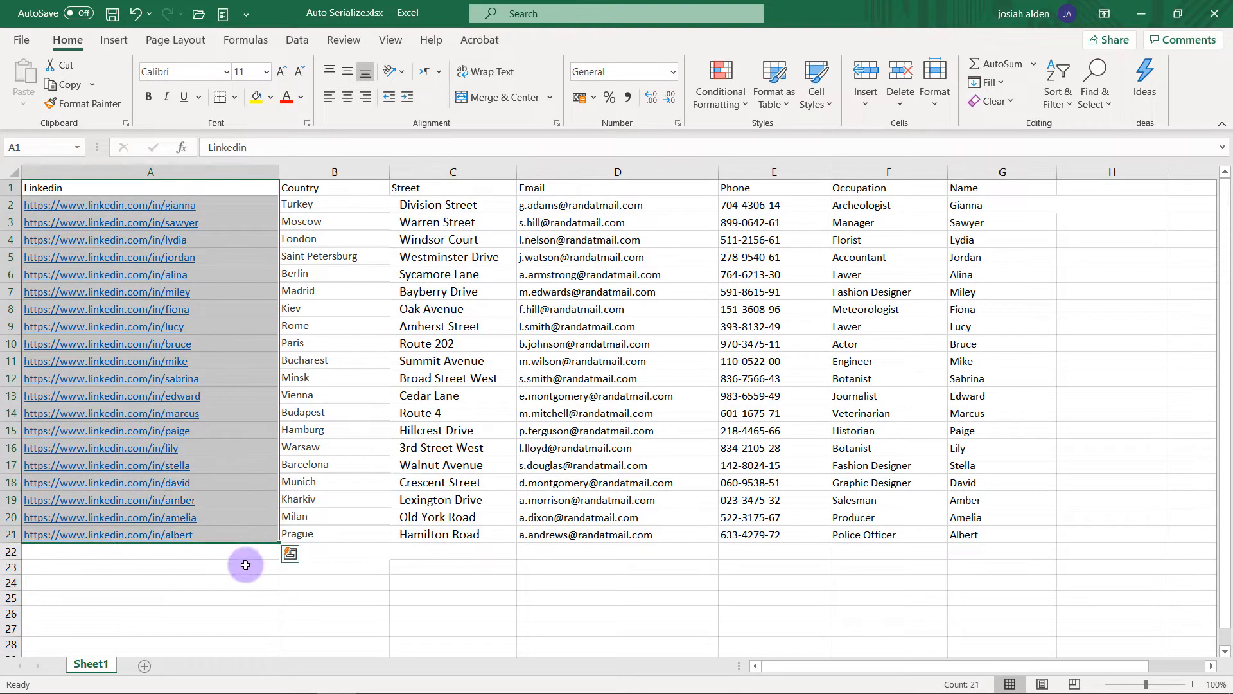
left_click(241, 560)
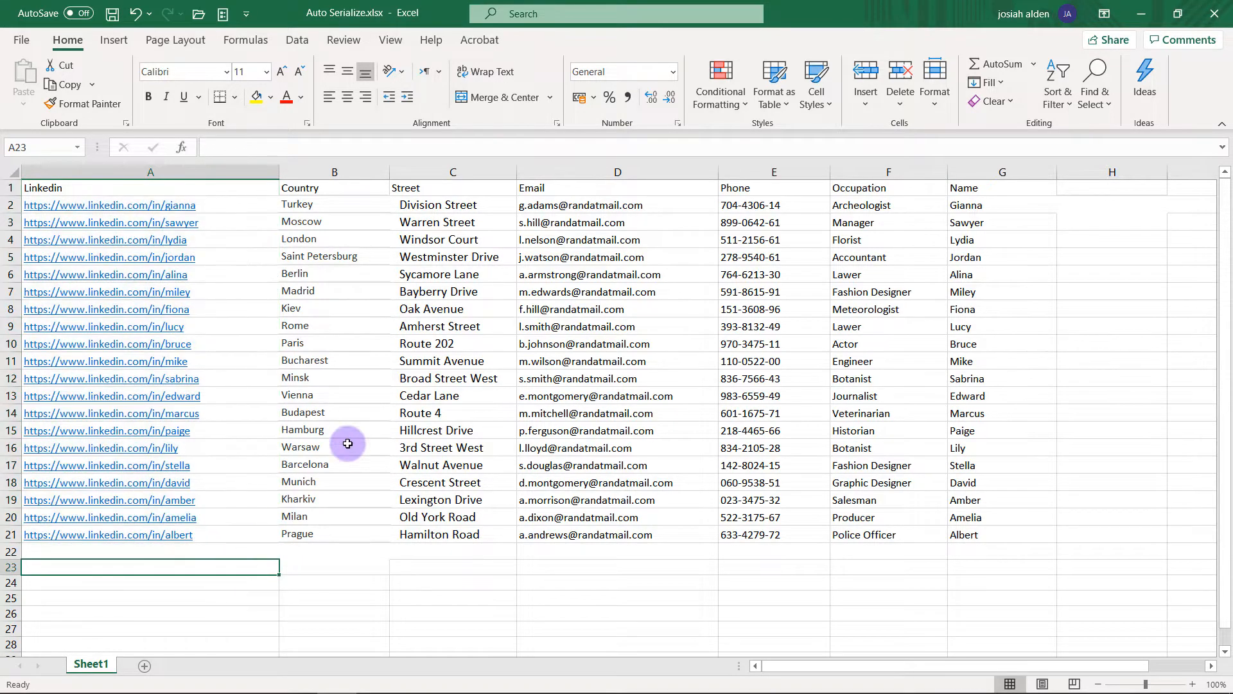
left_click(343, 172)
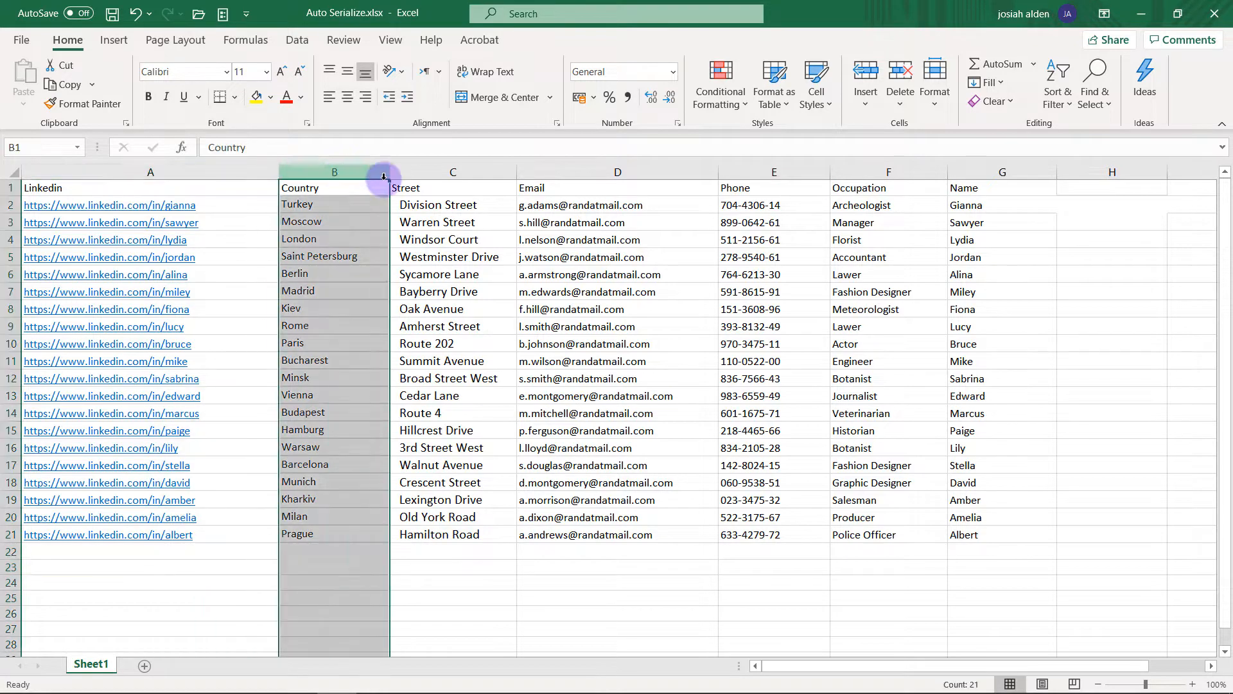
left_click(456, 172)
left_click(634, 169)
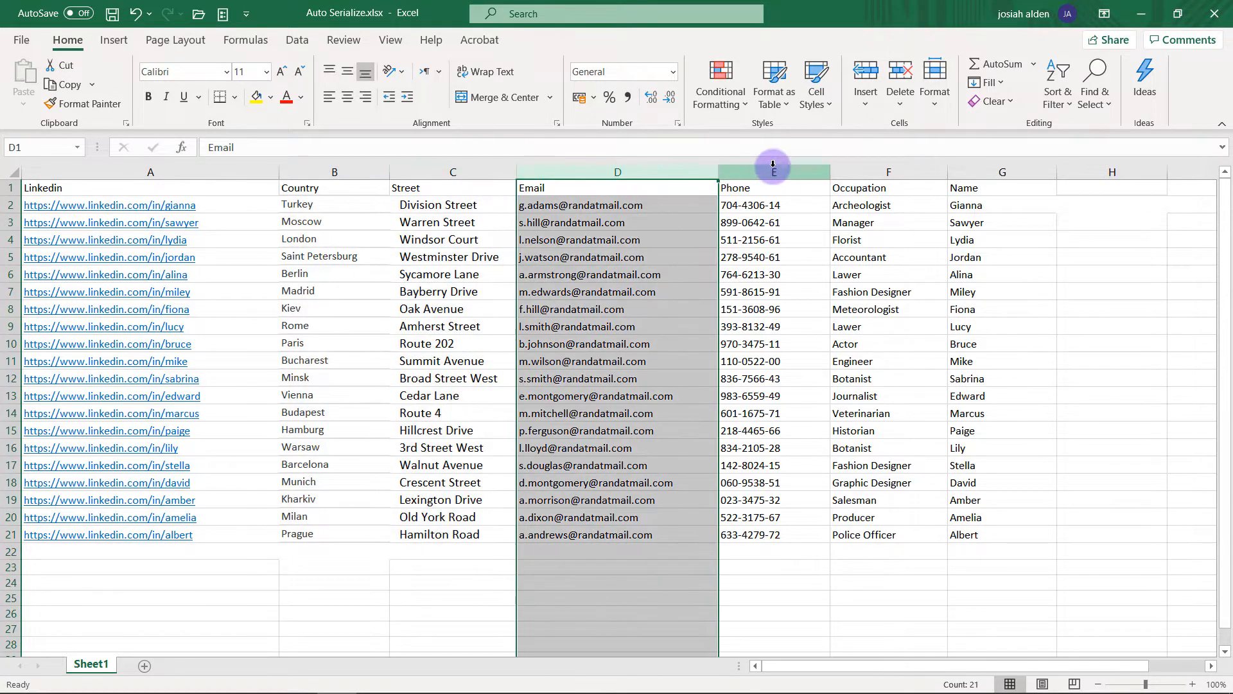
left_click(774, 171)
left_click(881, 172)
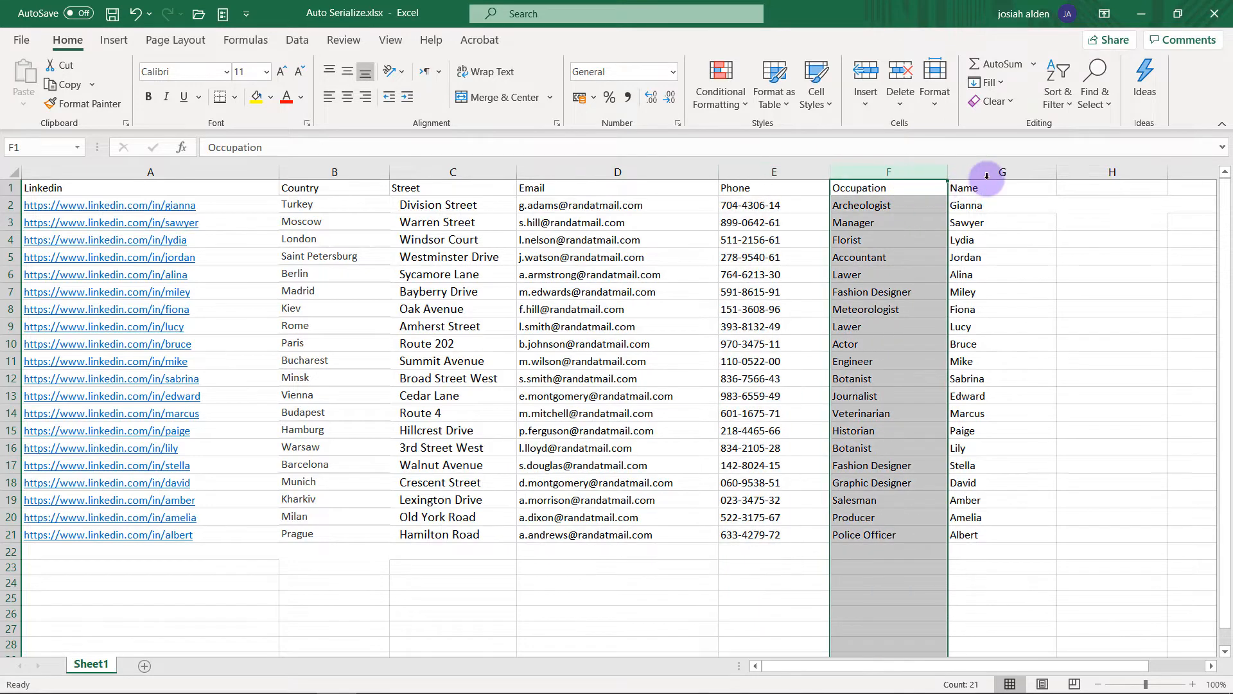
left_click(994, 172)
left_click(411, 581)
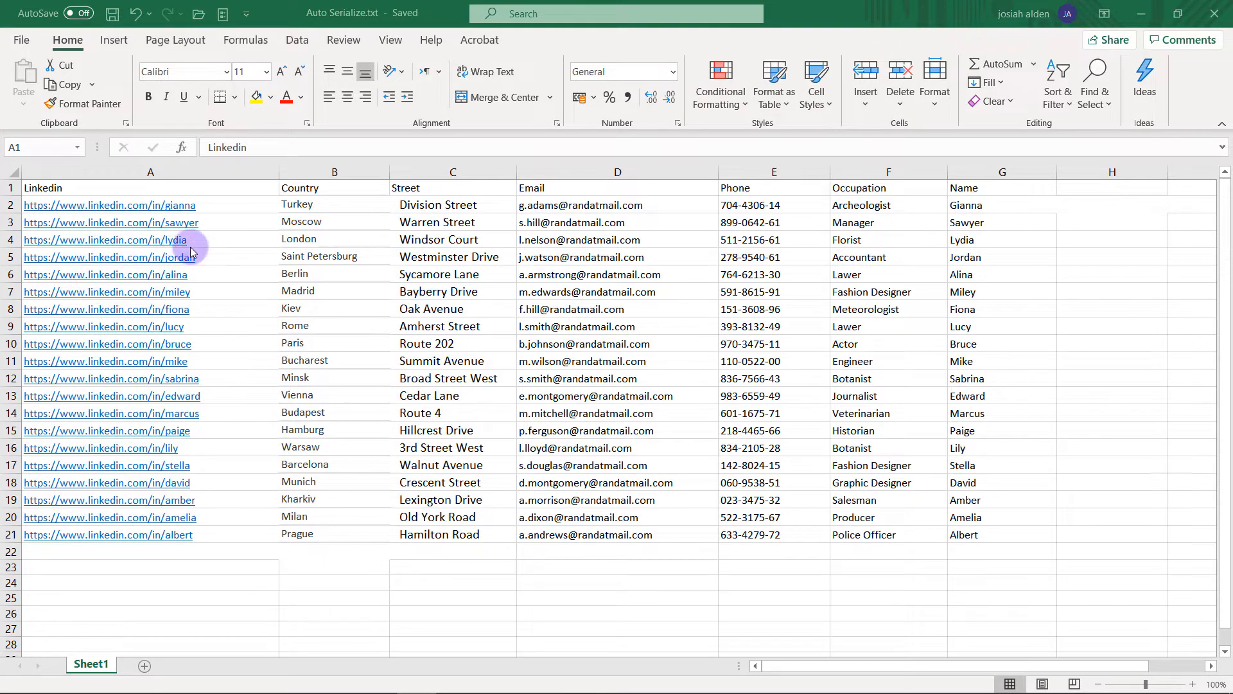
Step: Using the spreadsheet's first header, switch to Flexi, add the text "Linkedin" over the card's blue square and convert it to a QR code
left_click(224, 191)
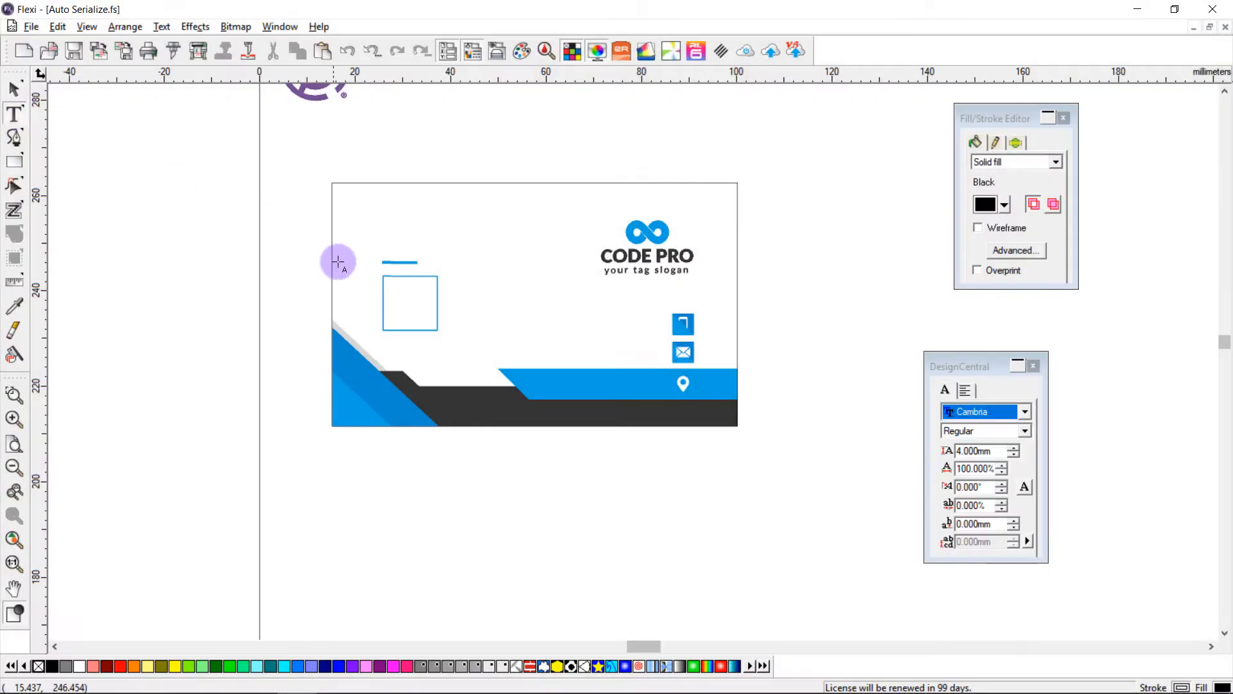
left_click(392, 297)
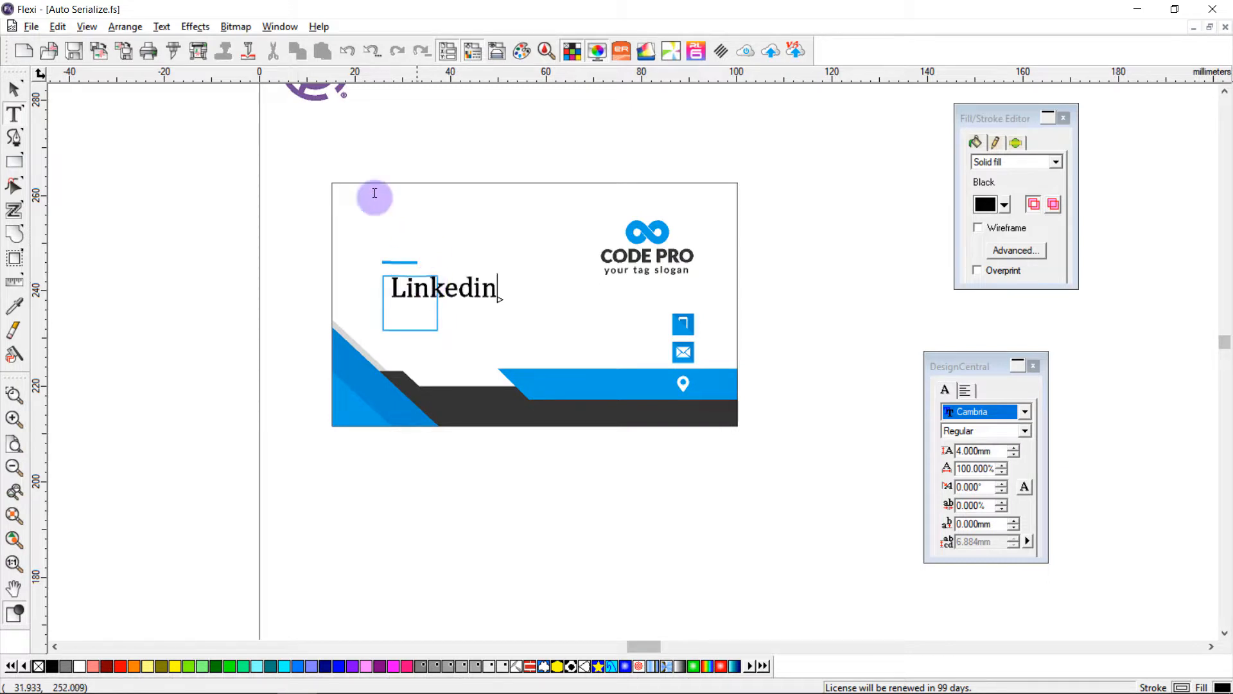
left_click(15, 93)
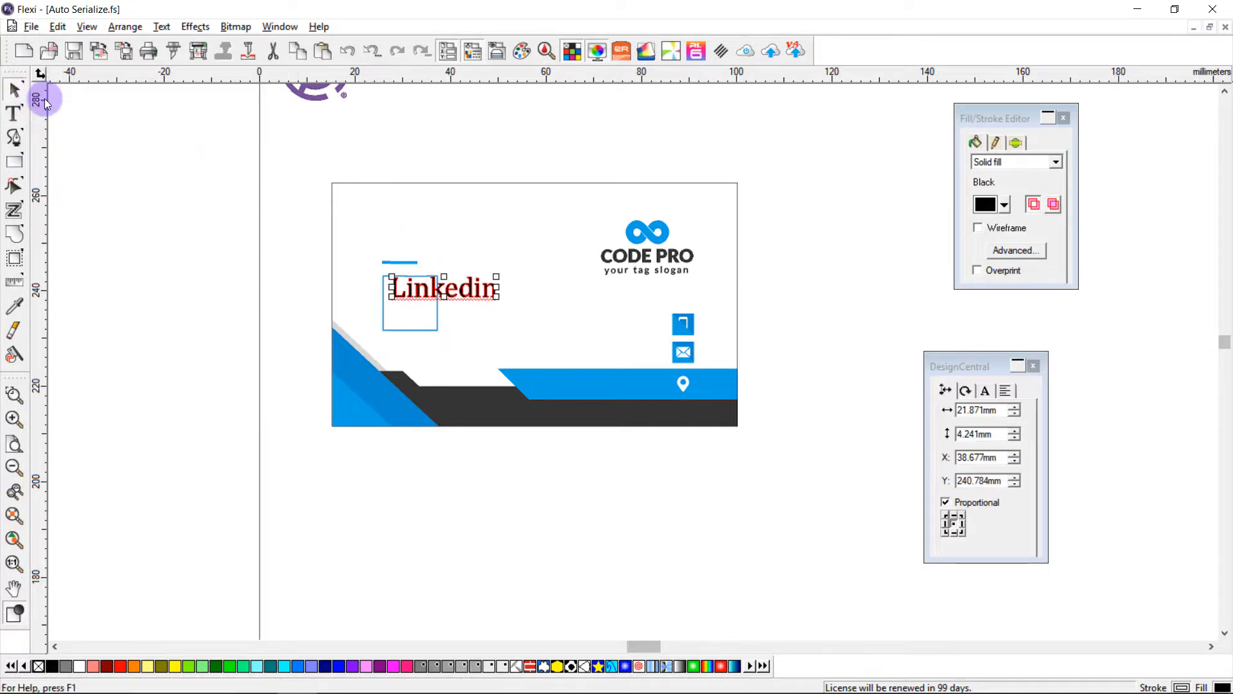
left_click(171, 27)
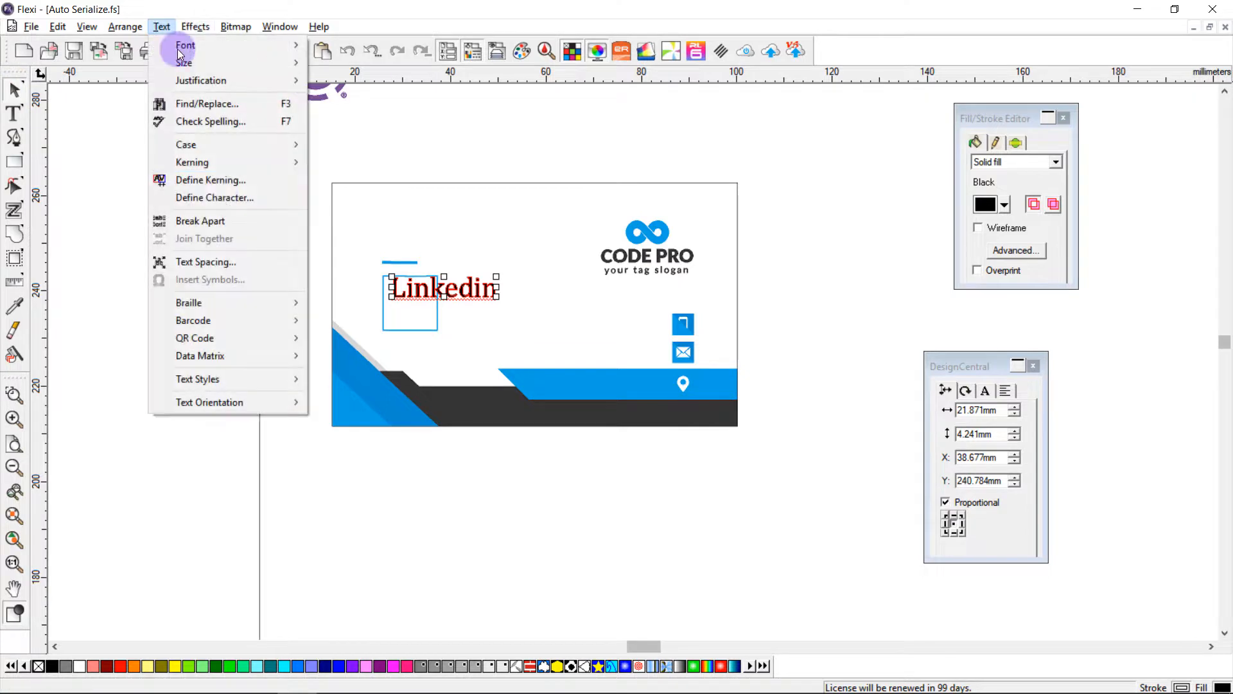
mouse_move(225, 336)
left_click(337, 337)
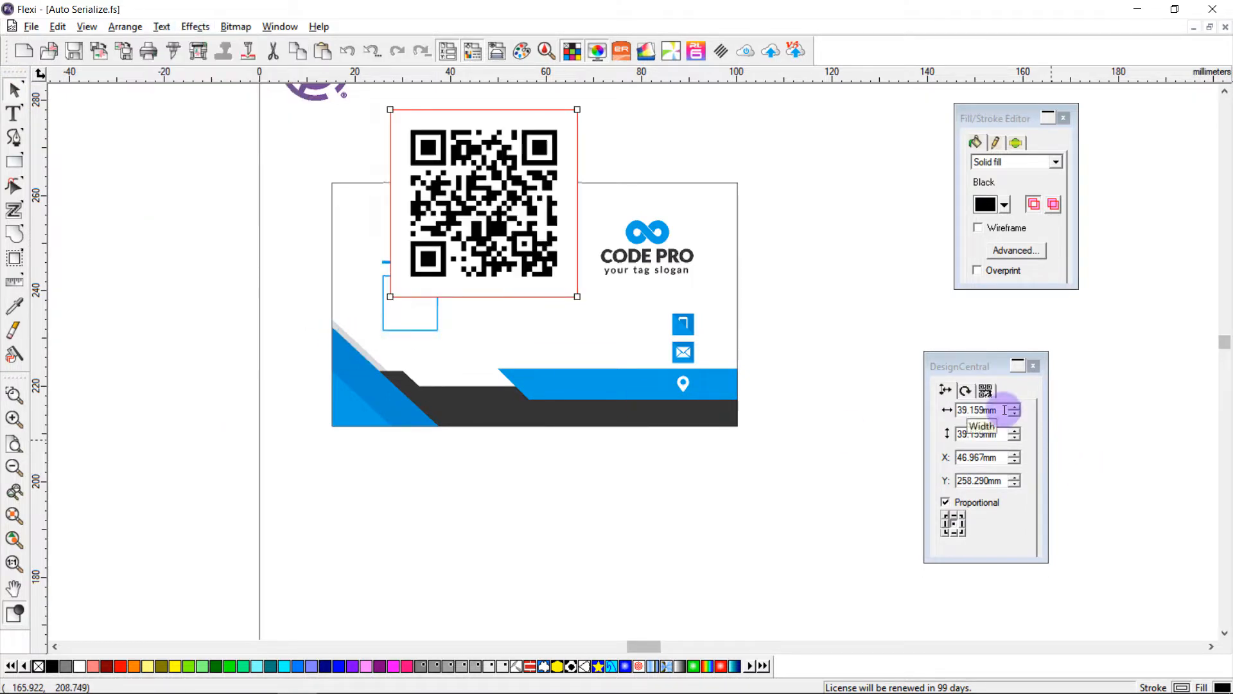
Step: Resize the QR code proportionally to 10 mm wide and set its type to Web URL
double_click(1005, 410)
type("10")
key("Return")
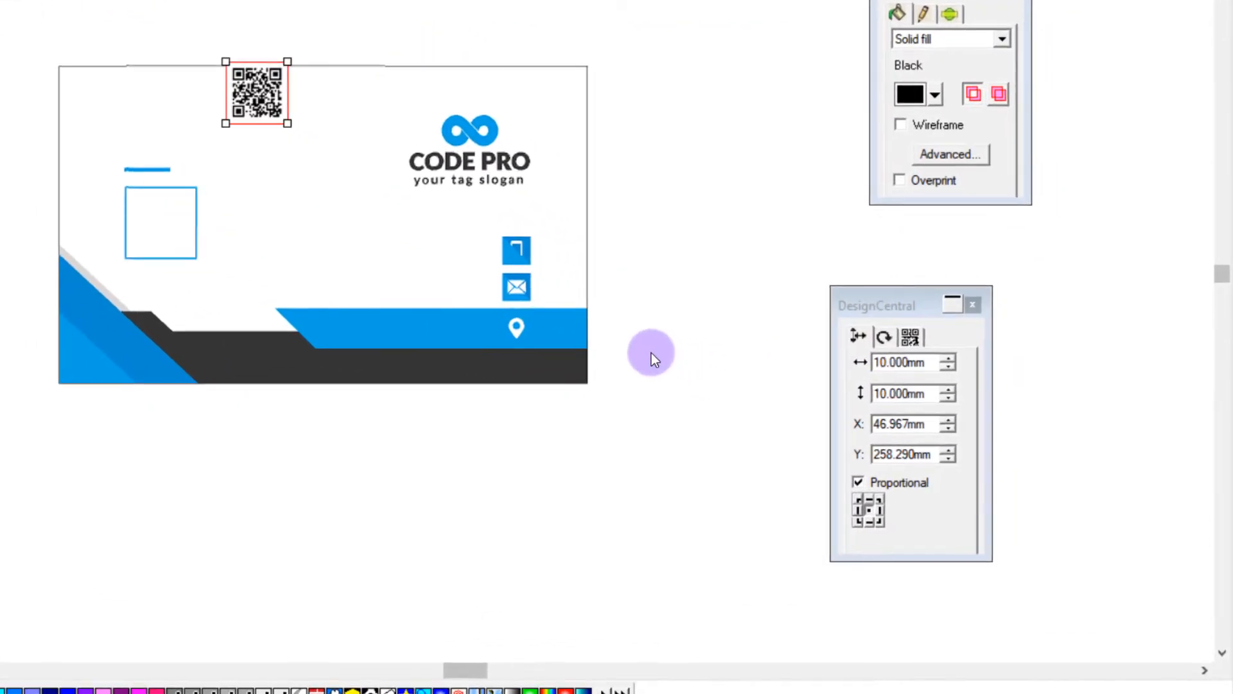
left_click(915, 335)
left_click(918, 378)
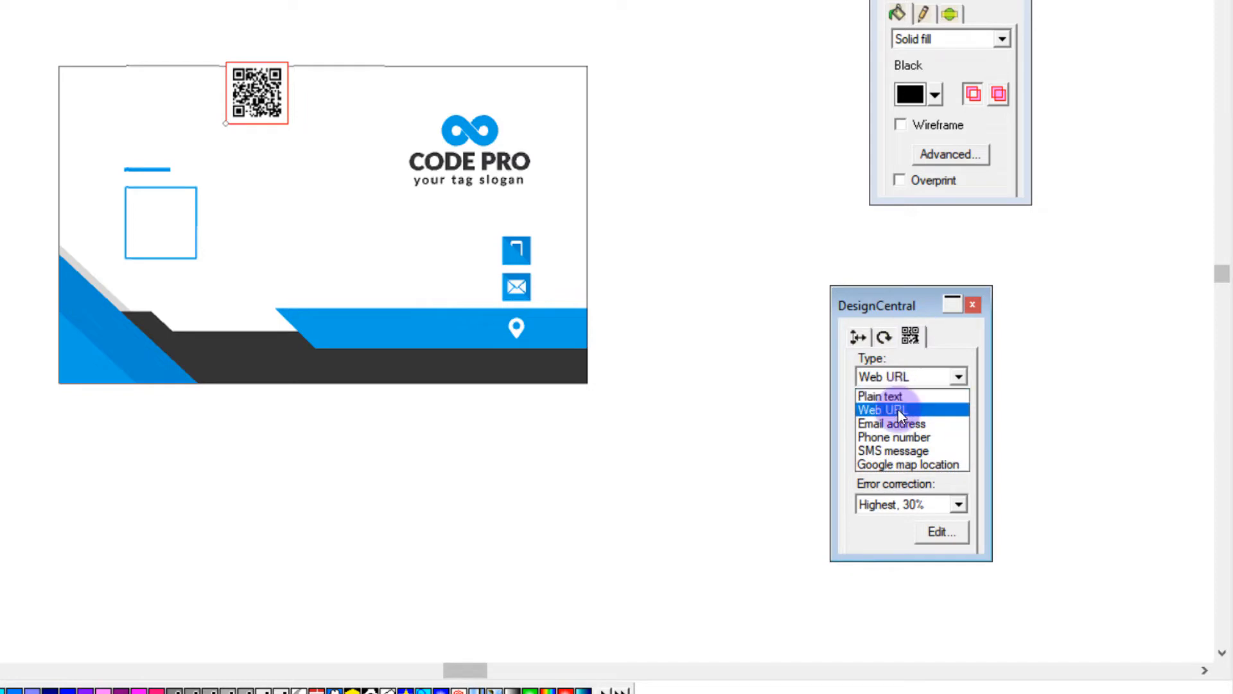
left_click(898, 410)
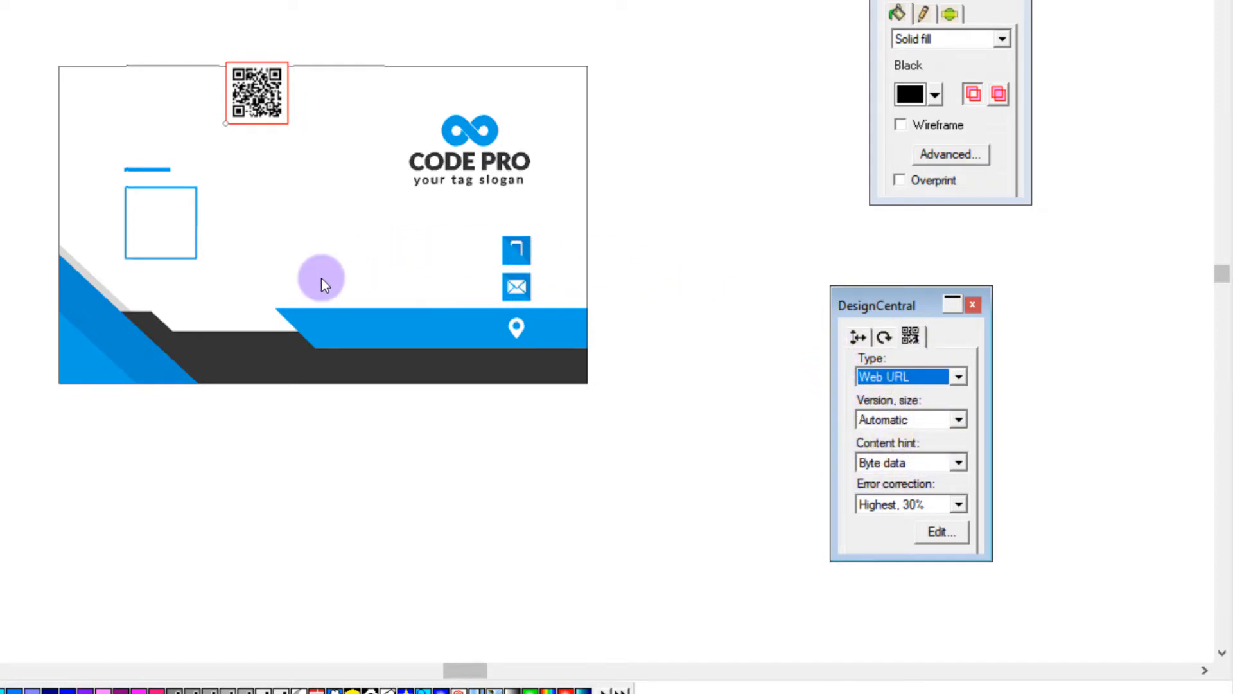
left_click(202, 11)
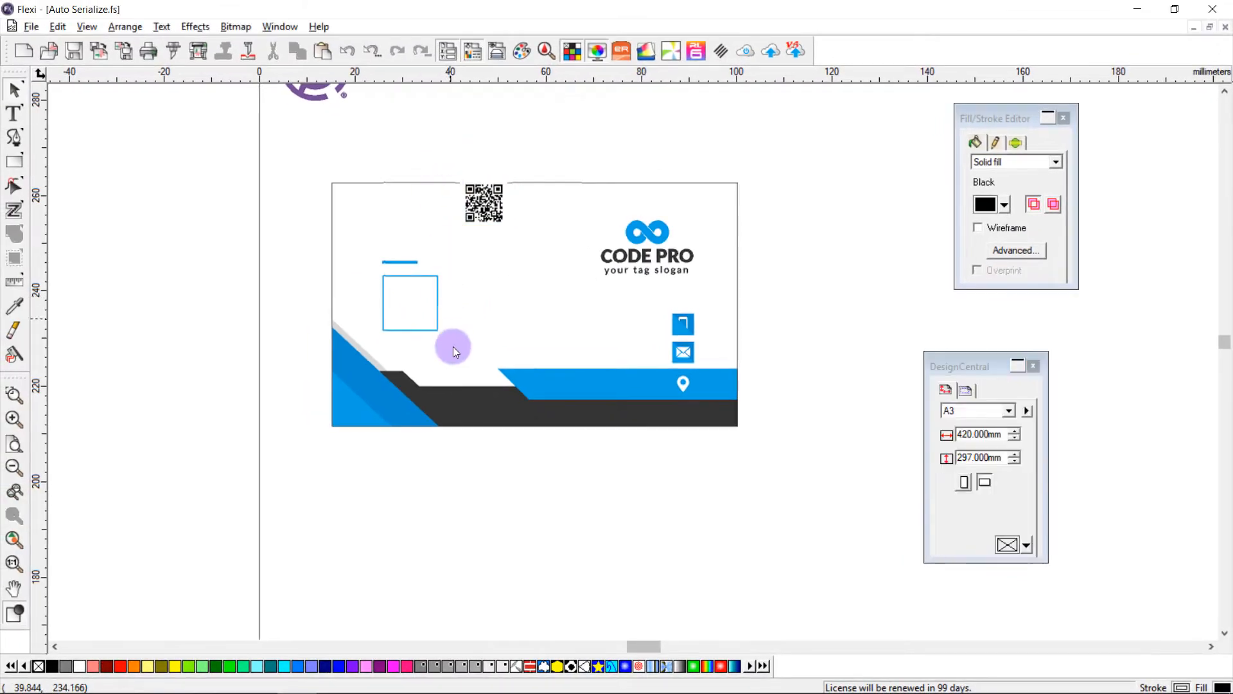
Step: Centre the QR code inside the blue square frame on the card
left_click(438, 326)
left_click(479, 216, "shift")
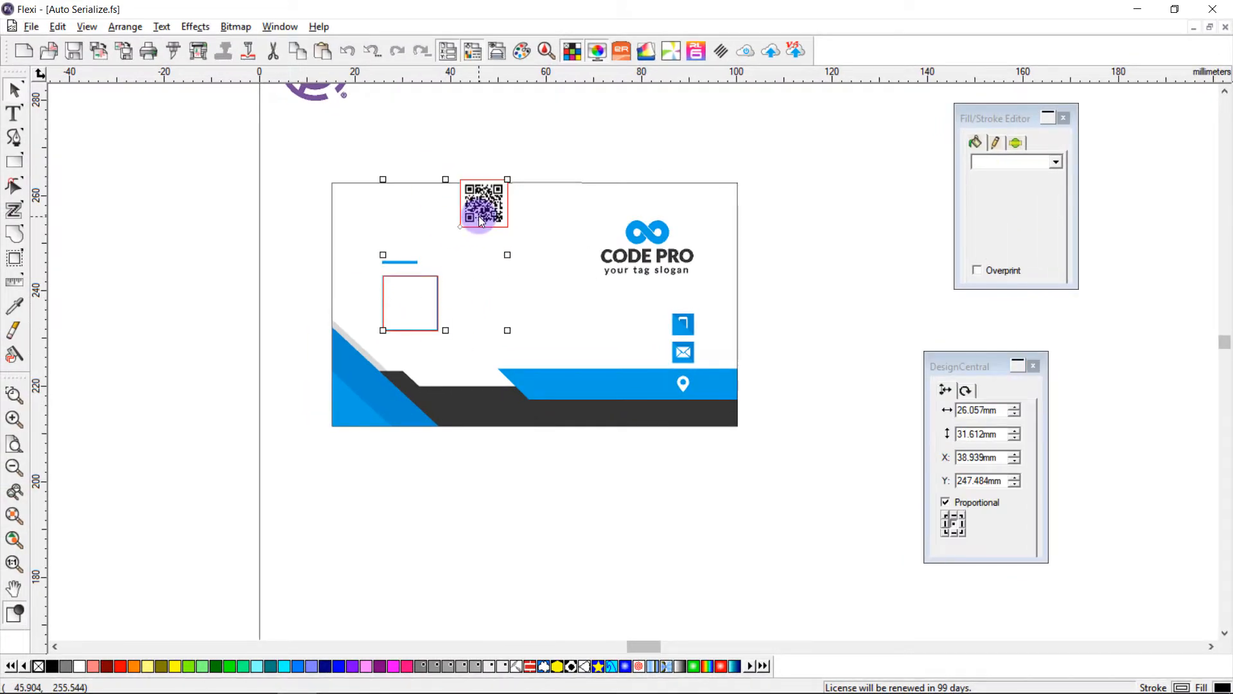
key("F7")
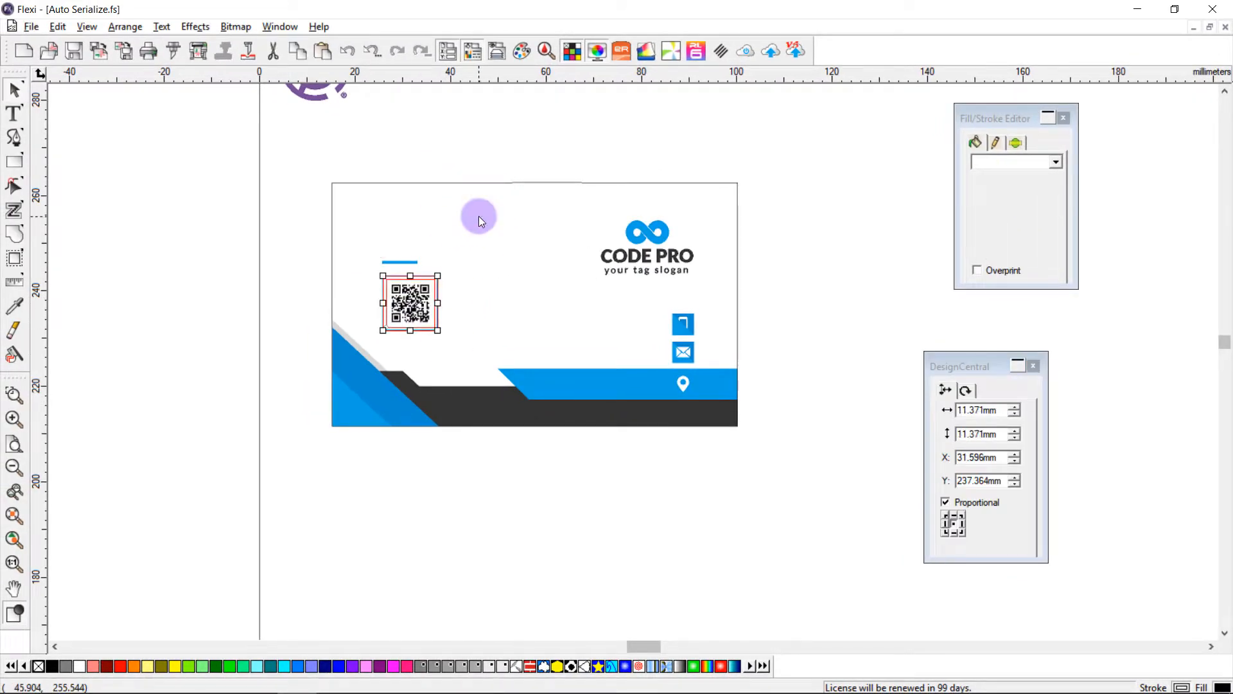
left_click(448, 166)
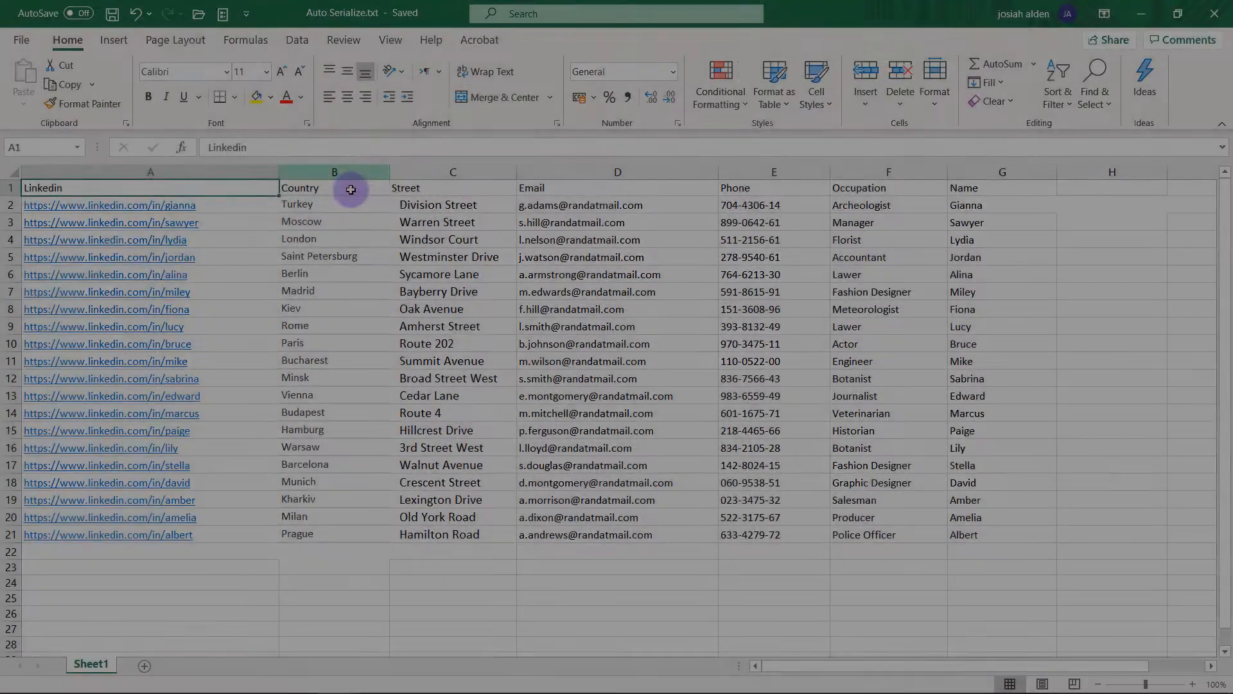
Step: After checking the spreadsheet's Country header, set a white fill and right justification for new text in Flexi
left_click(347, 186)
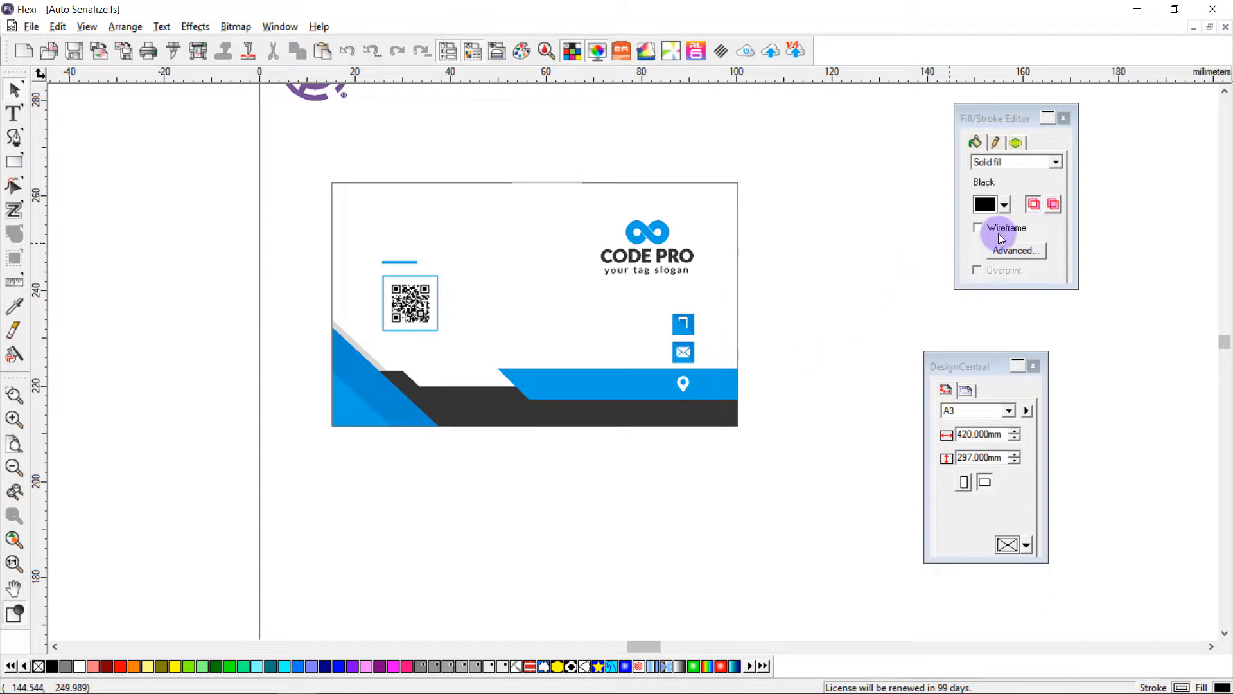
left_click(1003, 206)
left_click(981, 266)
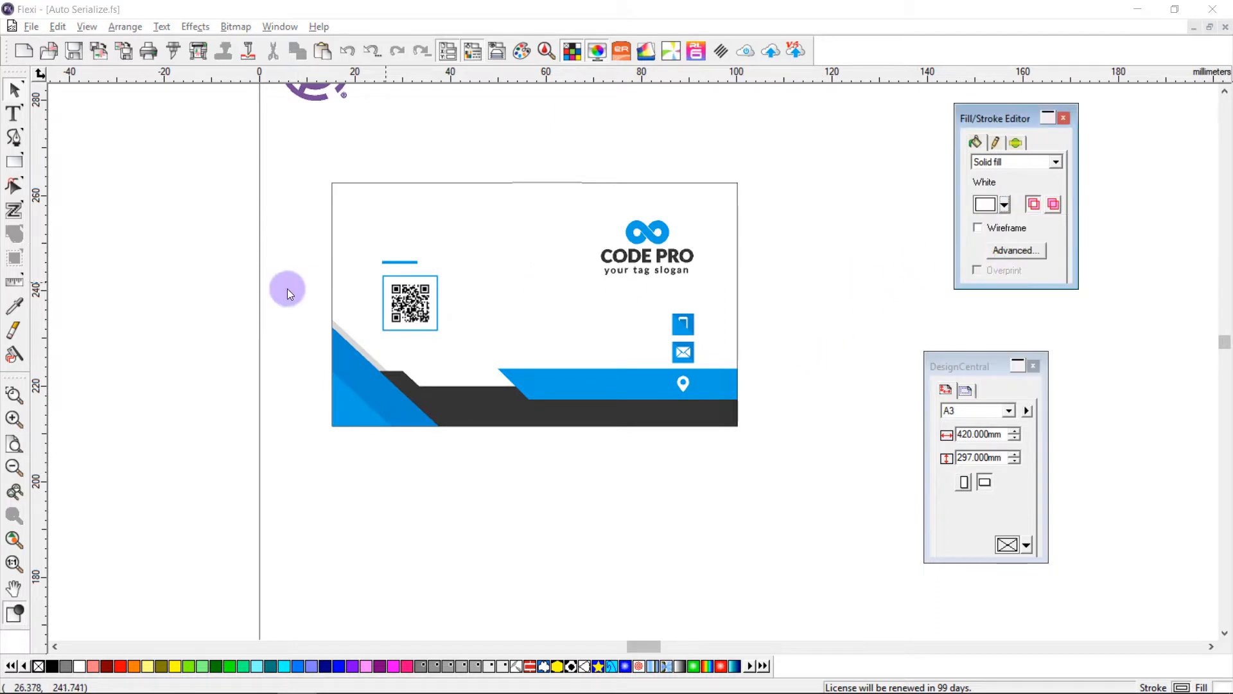
left_click(15, 116)
left_click(968, 393)
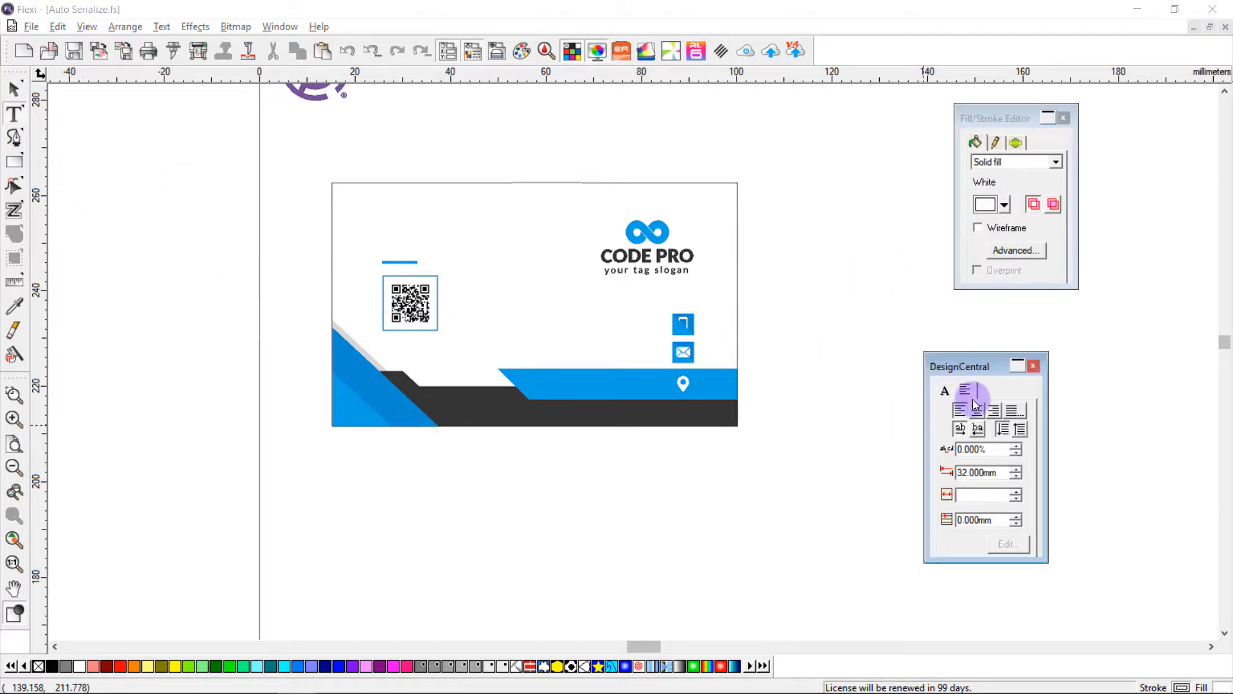
left_click(994, 411)
Step: Add the text "Country" at 2.5 mm height on the blue band beside the location pin and nudge it slightly down
left_click(700, 393)
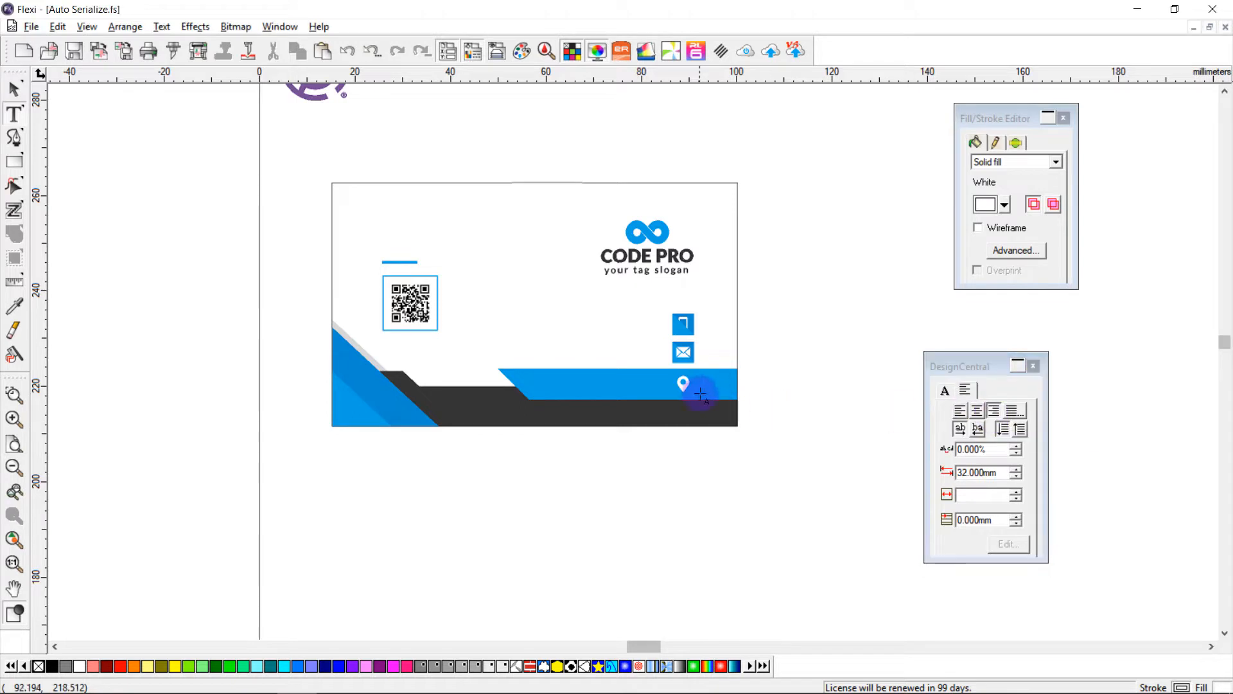
scroll(698, 419, "up", 5)
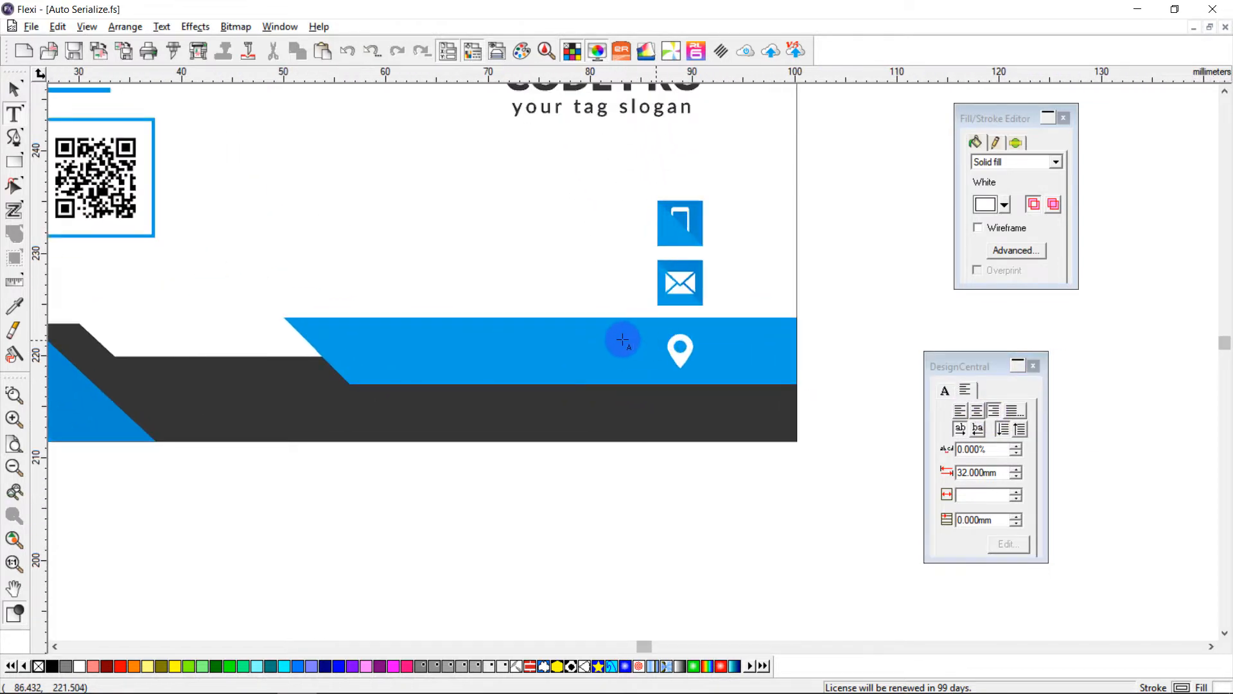
left_click(944, 390)
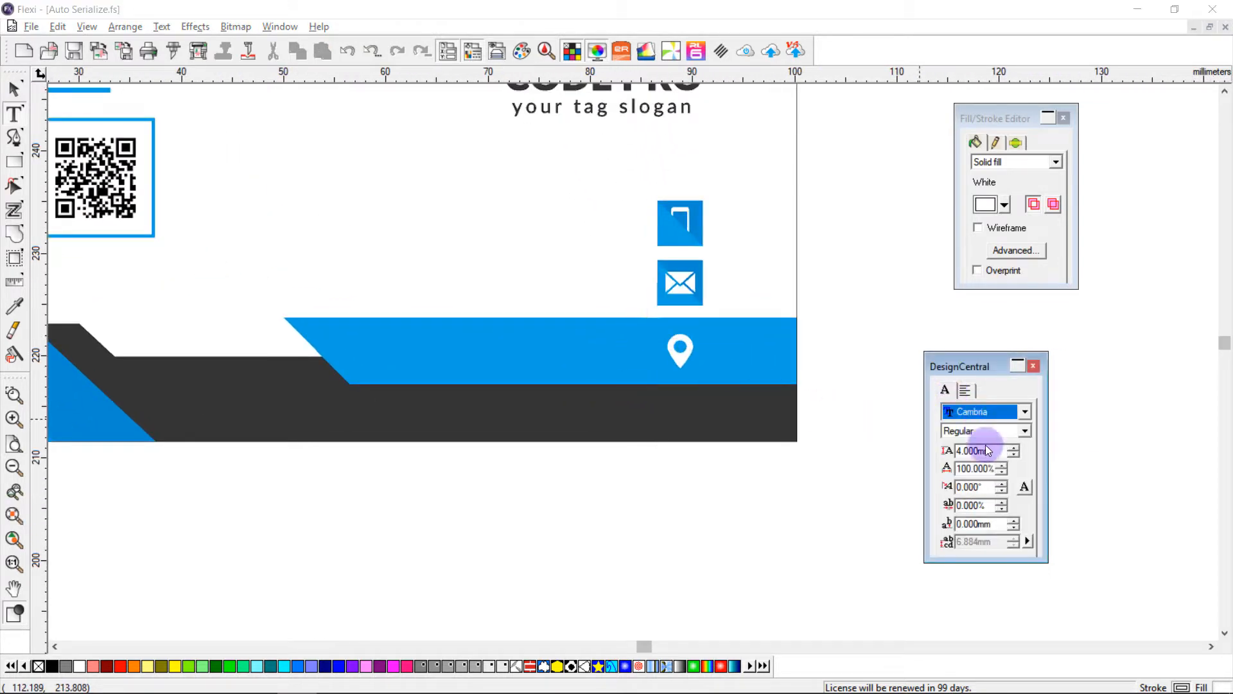
left_click(1006, 456)
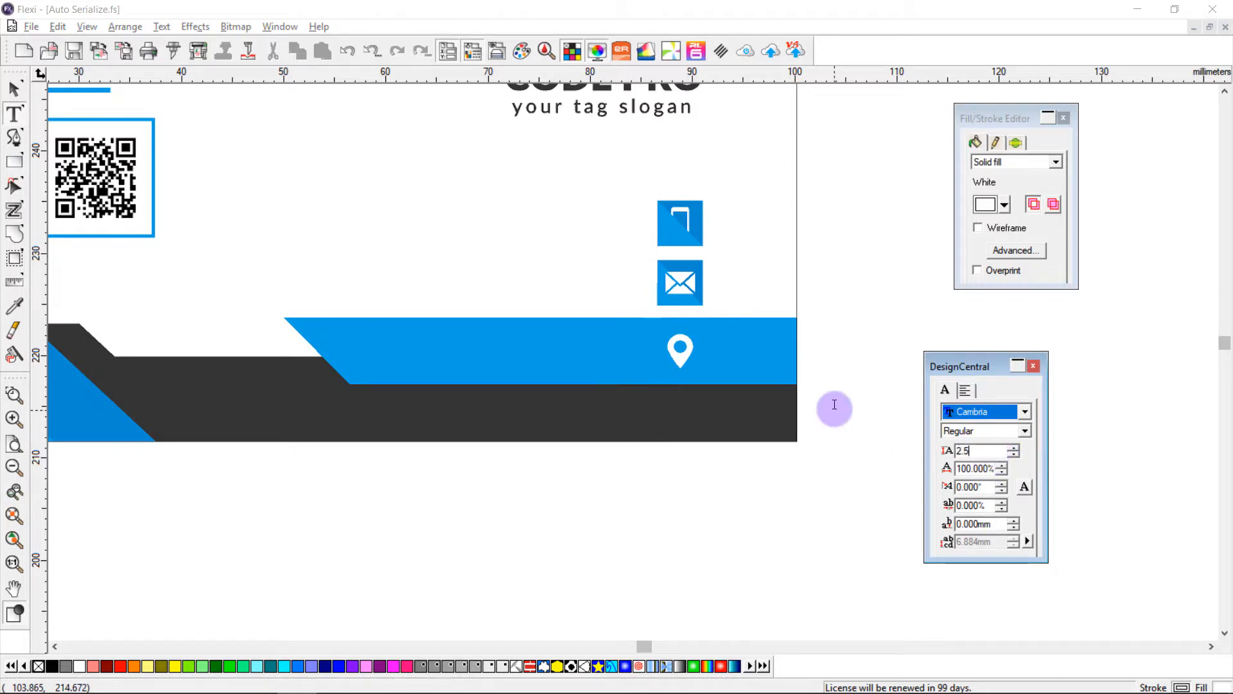
left_click(981, 470)
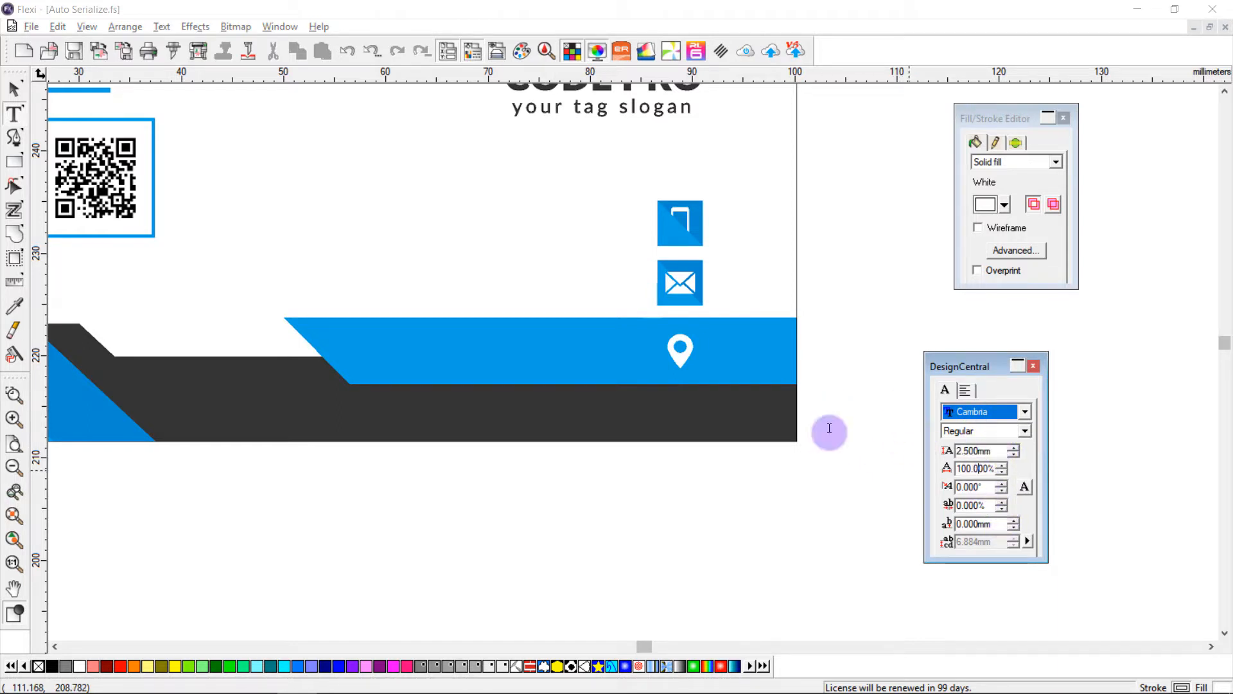
left_click(652, 337)
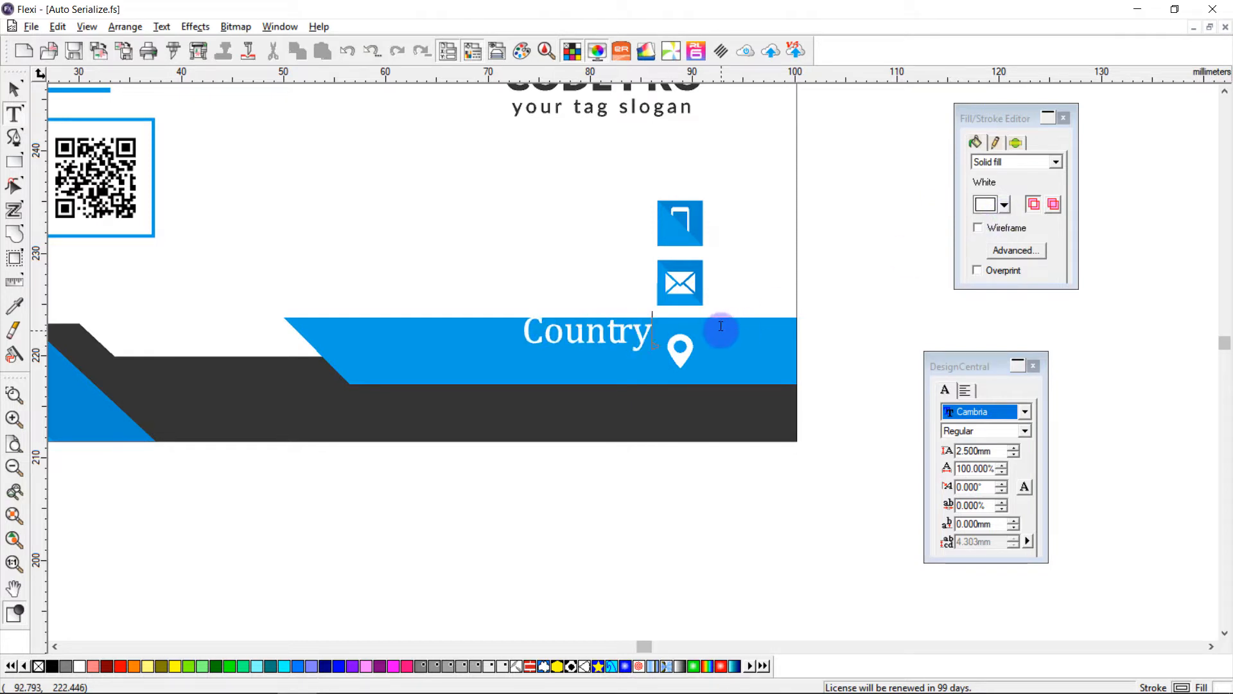
left_click(19, 93)
left_click(584, 347)
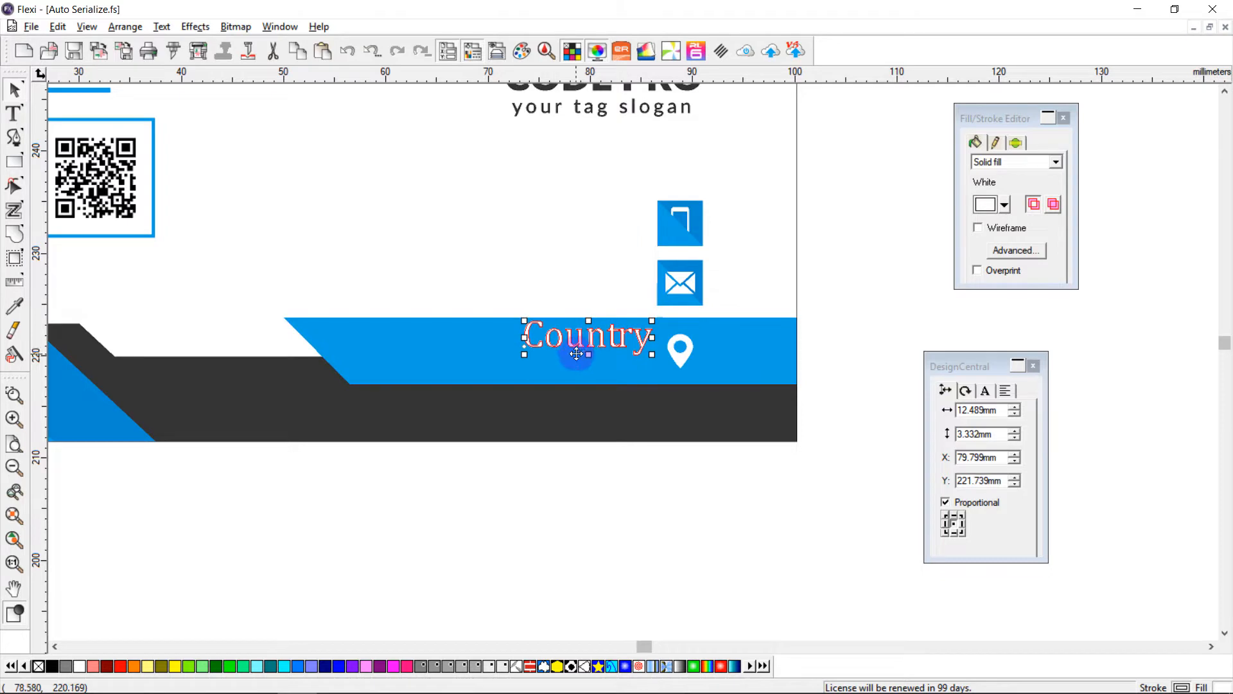
left_click(580, 510)
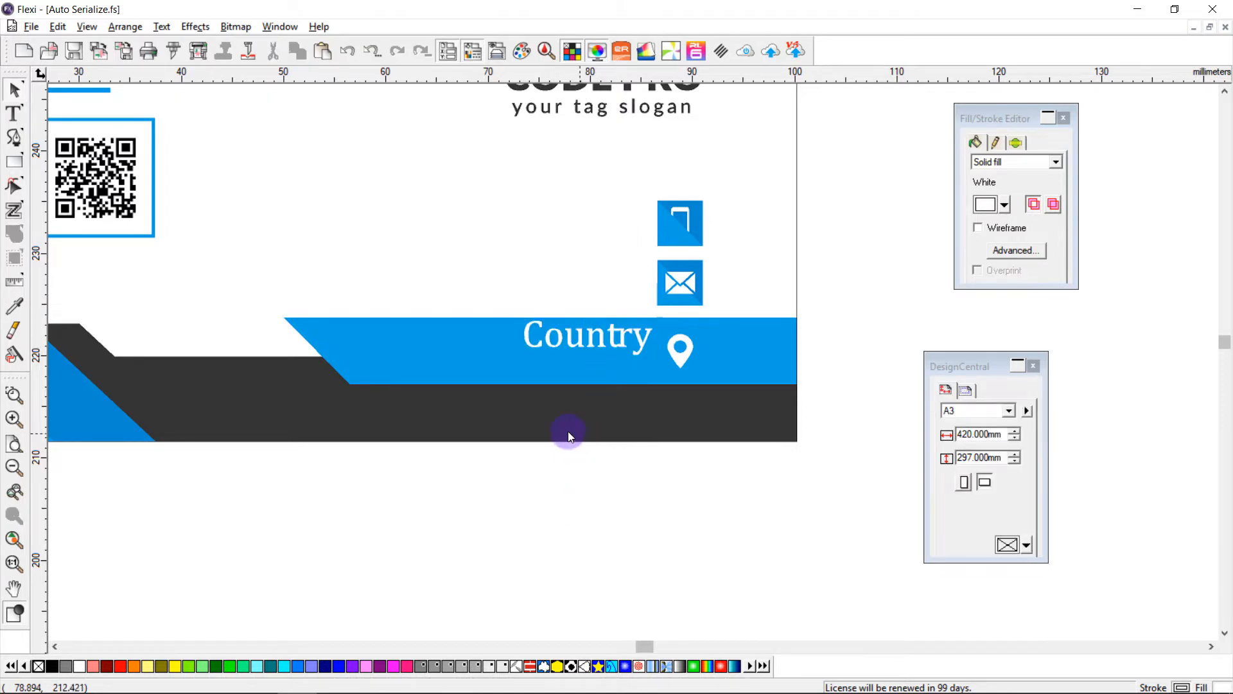
Step: Add the text "Street" directly below "Country" on the blue band
scroll(566, 430, "down", 2)
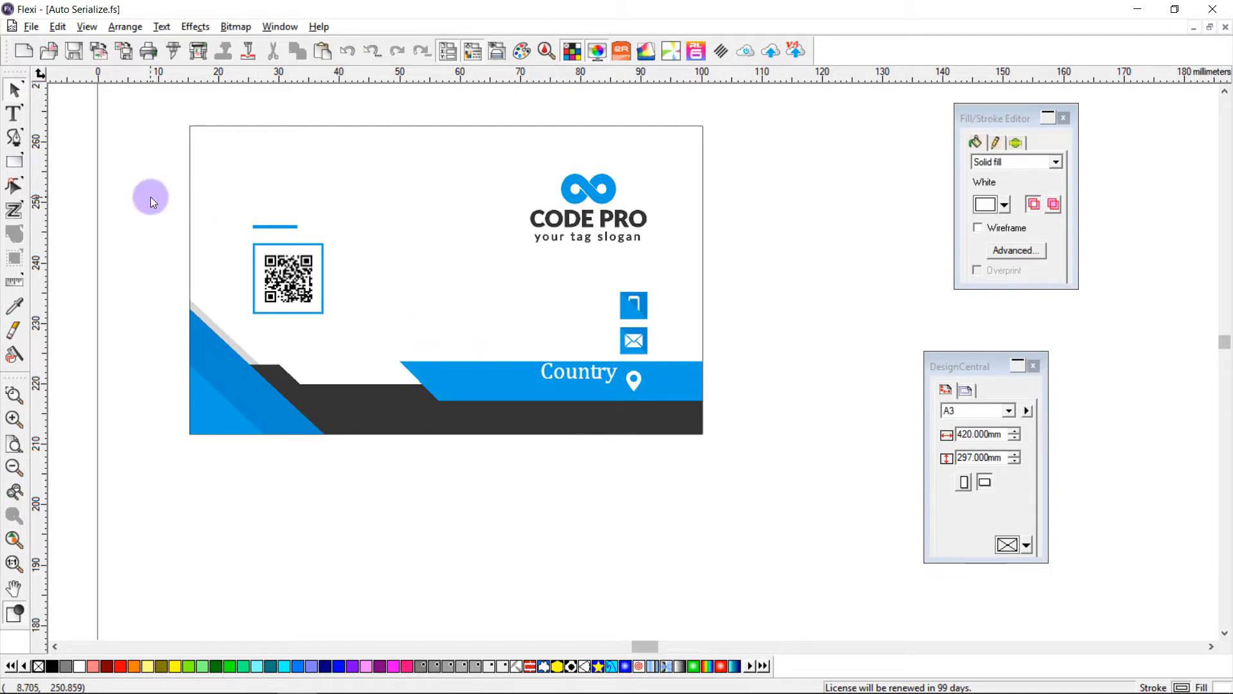
left_click(14, 115)
left_click(611, 393)
type("Street")
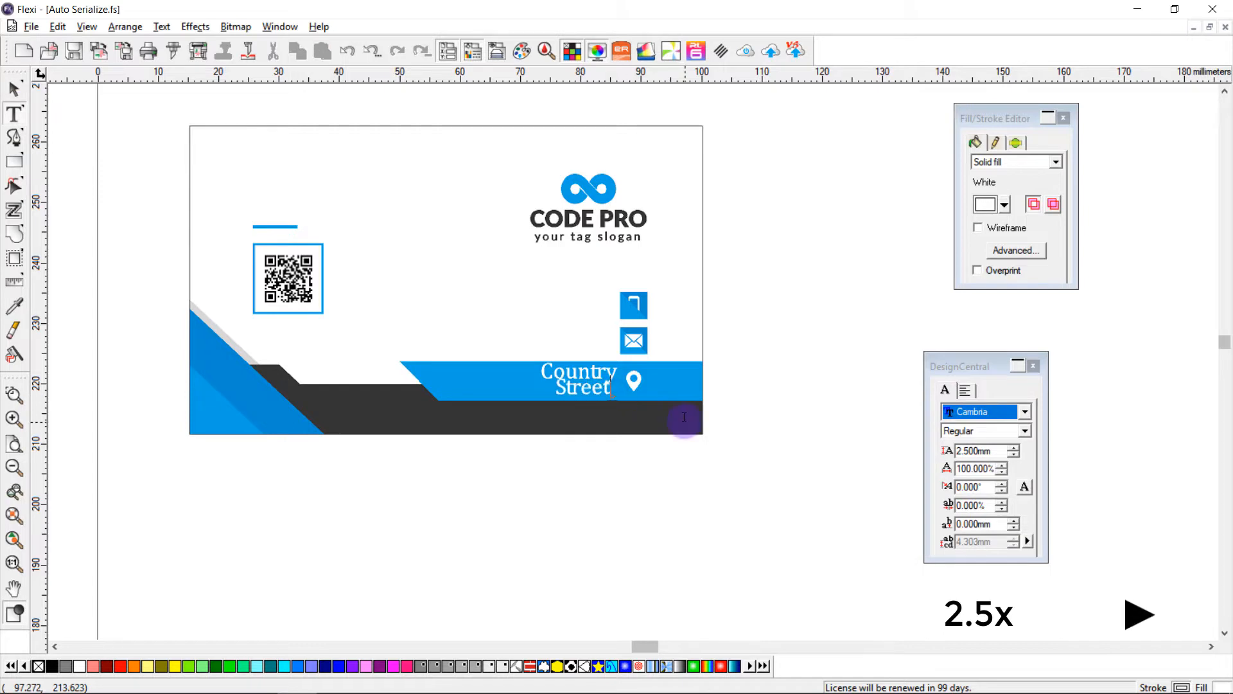
key("Escape")
Step: Reduce the text height of "Street" so it is smaller than "Country"
left_click(987, 391)
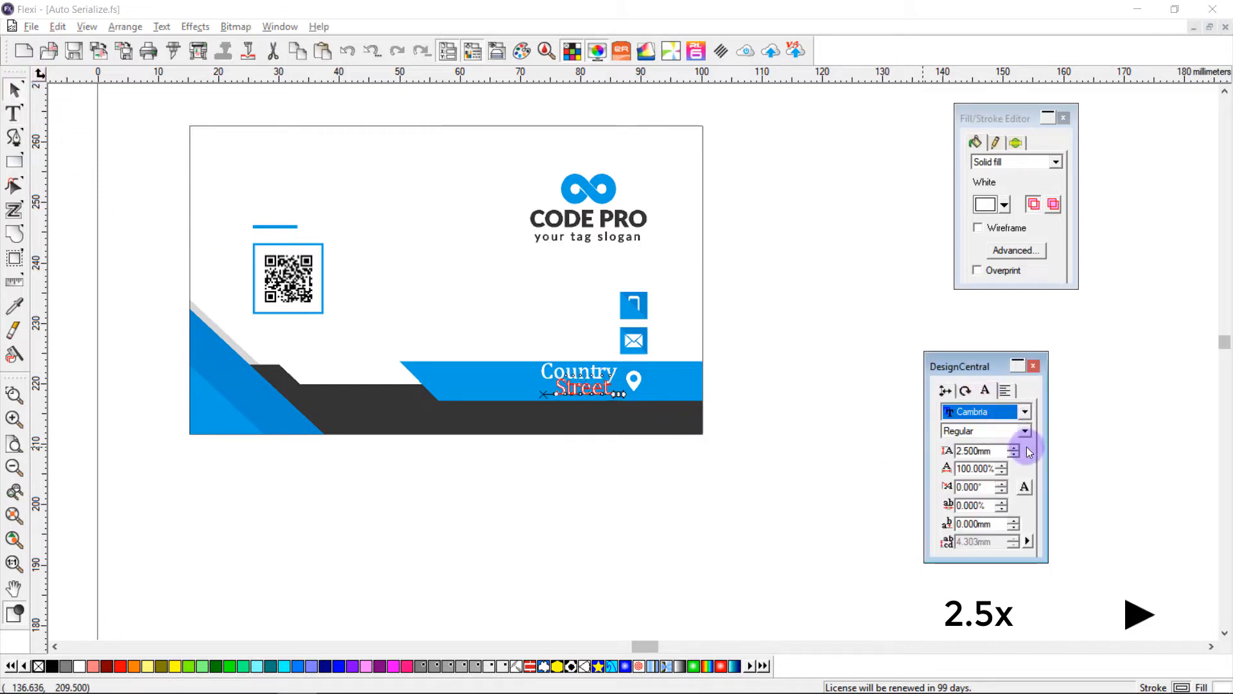
left_click_drag(1000, 451, 921, 452)
type("1")
key("Return")
left_click(751, 514)
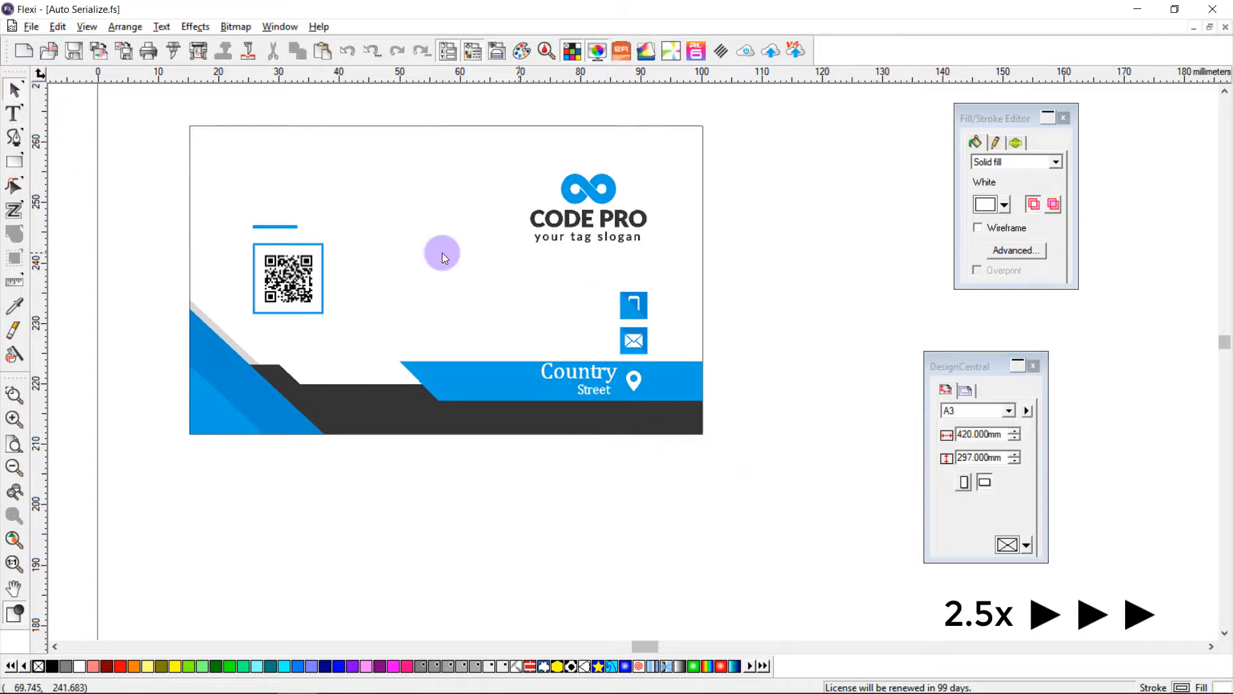
Step: Add the text "Email" beside the envelope icon and align it with the icon by horizontal center
left_click(15, 114)
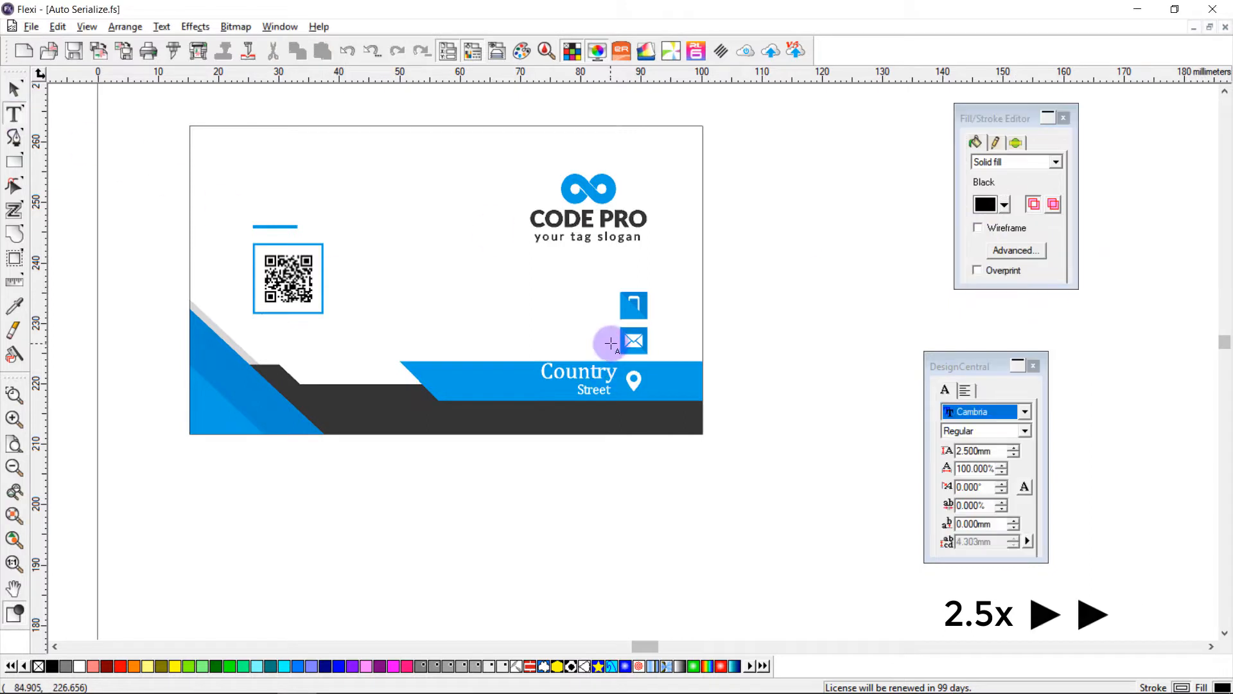
left_click(14, 88)
left_click(634, 340)
left_click(597, 335, "shift")
left_click(125, 26)
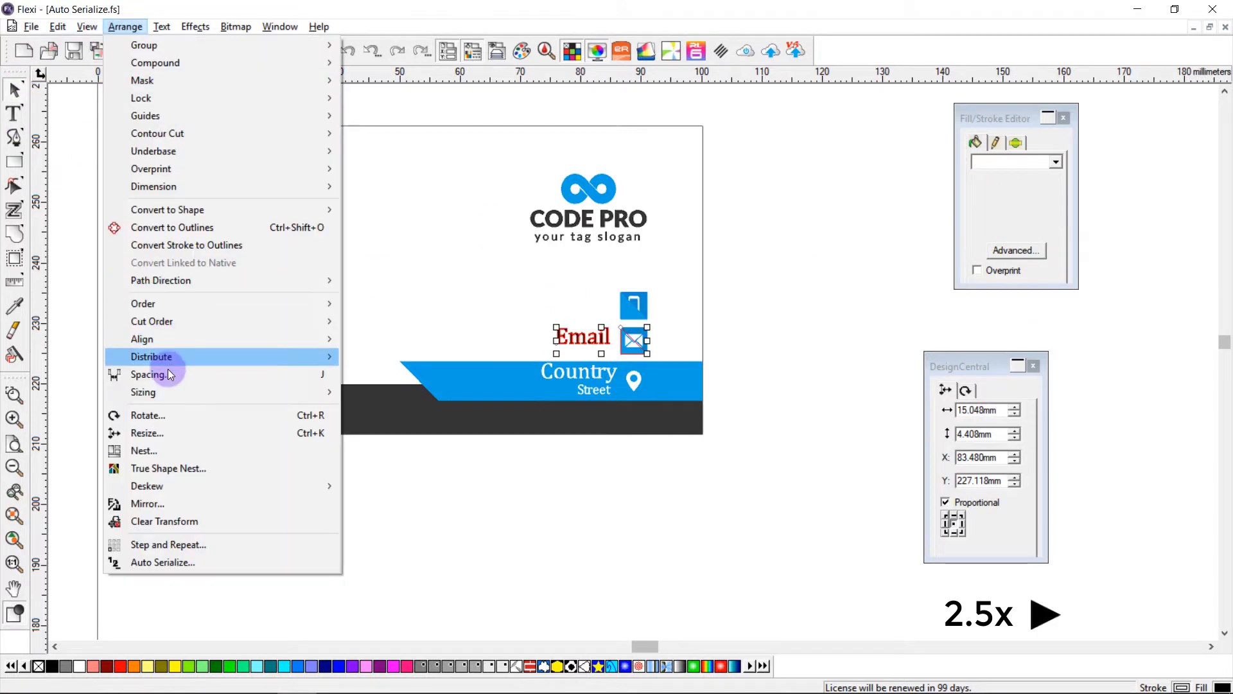
mouse_move(206, 342)
left_click(444, 411)
left_click(840, 400)
Step: Add the text "Phone" beside the phone icon and align it with the icon by horizontal center
left_click(14, 114)
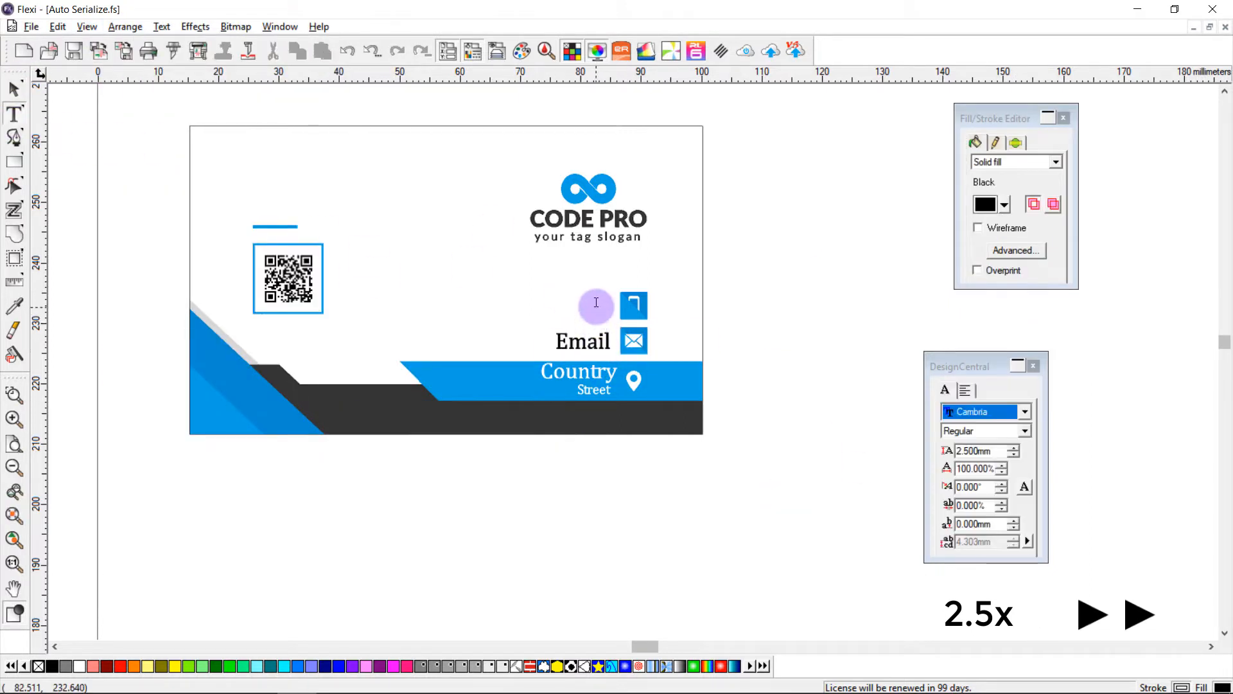
left_click(14, 89)
left_click(633, 305)
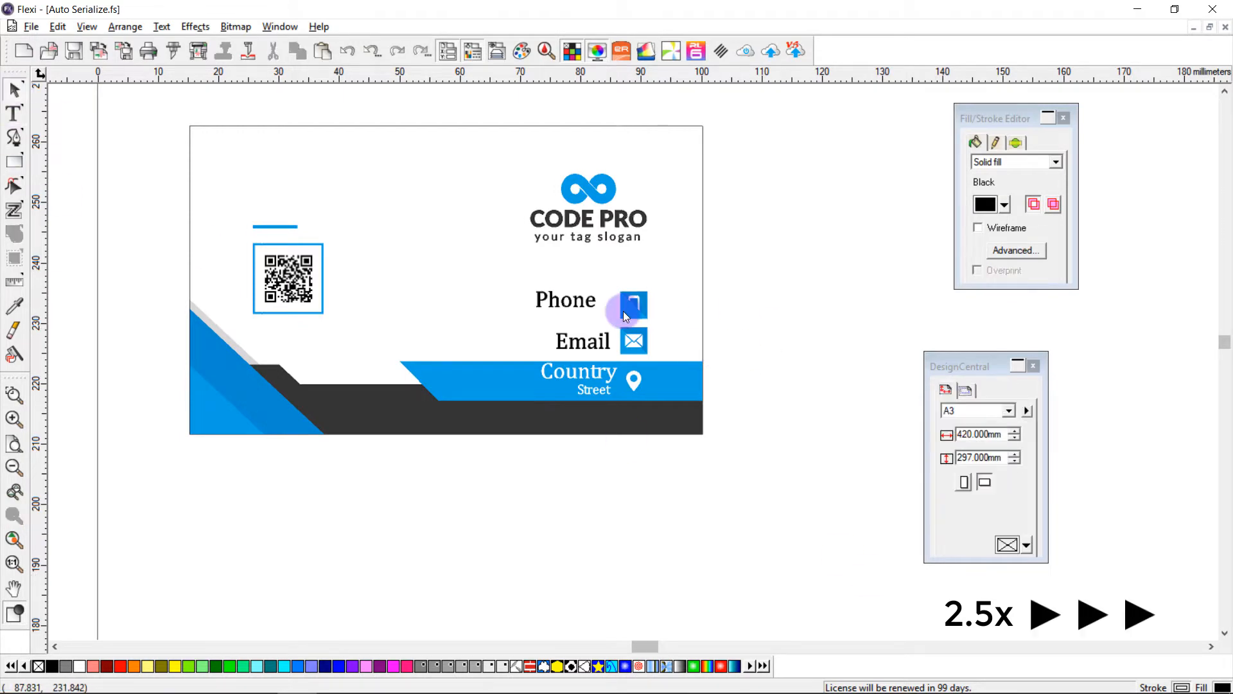
left_click(565, 299, "shift")
left_click(124, 27)
mouse_move(160, 344)
left_click(402, 409)
Step: Align "Email" with "Phone" by vertical center so both texts share one center line
left_click(586, 308)
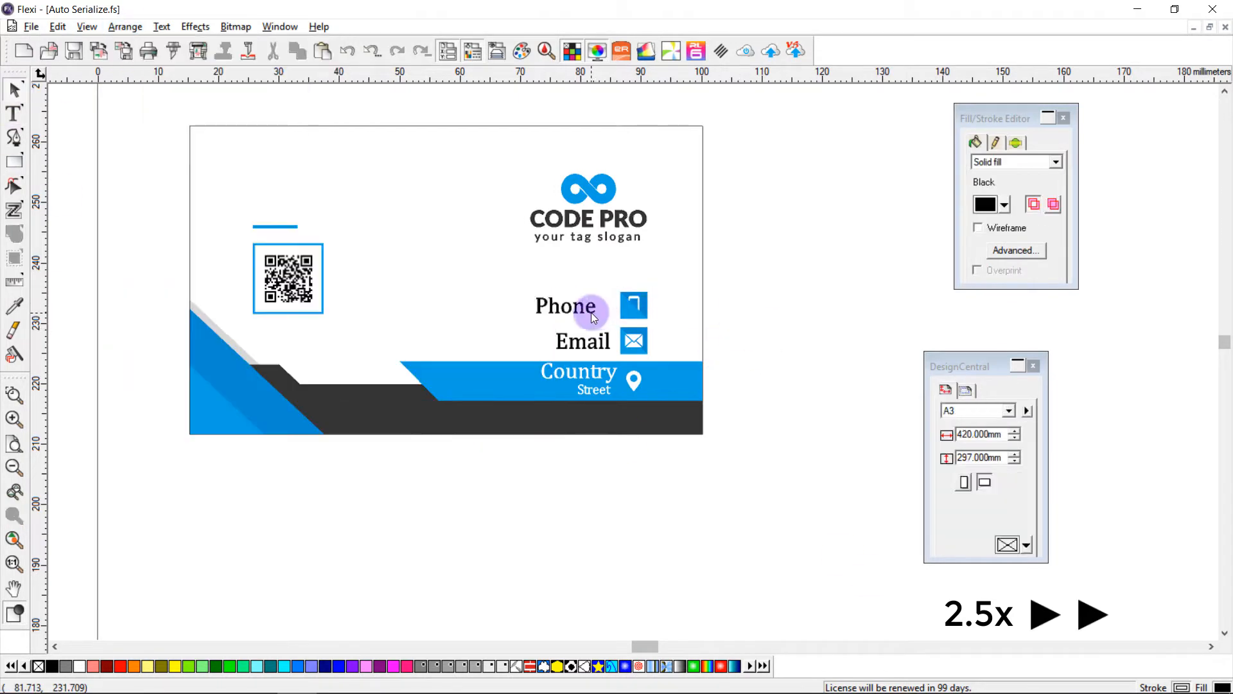
left_click(586, 339, "shift")
left_click(124, 26)
left_click(450, 427)
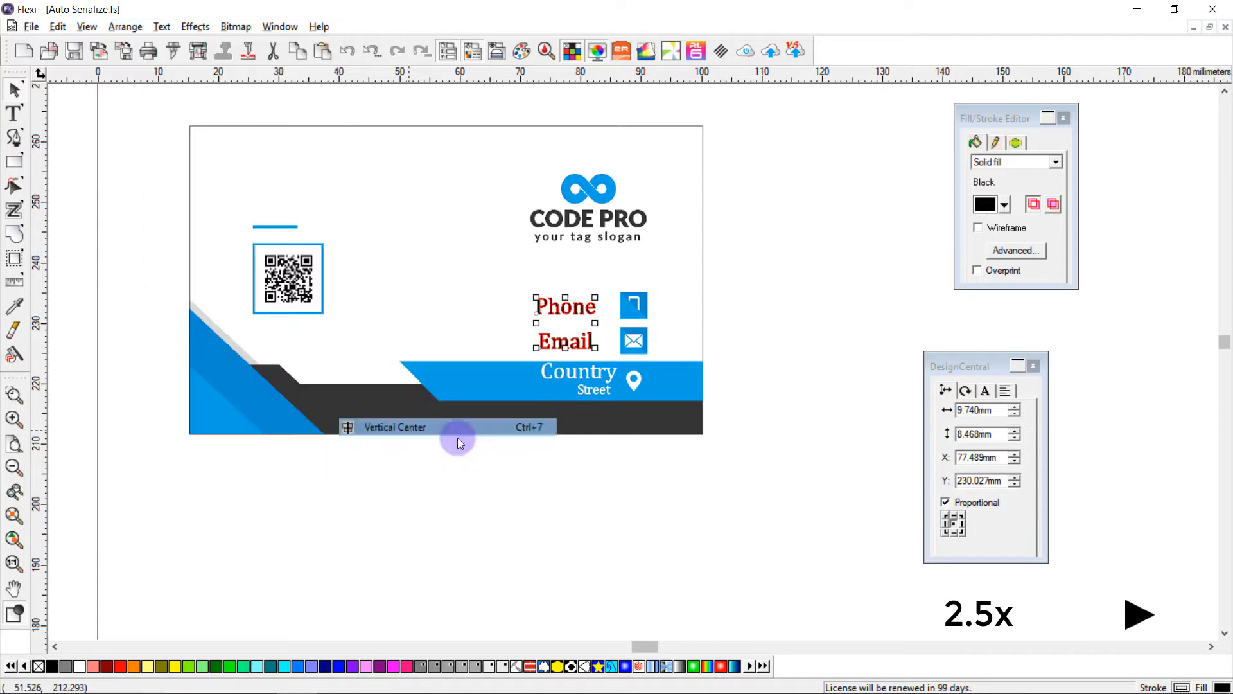
left_click(758, 511)
Step: Add the left-justified text "Occupation" at 3 mm height just above the short blue line over the QR code
left_click(14, 113)
left_click(257, 205)
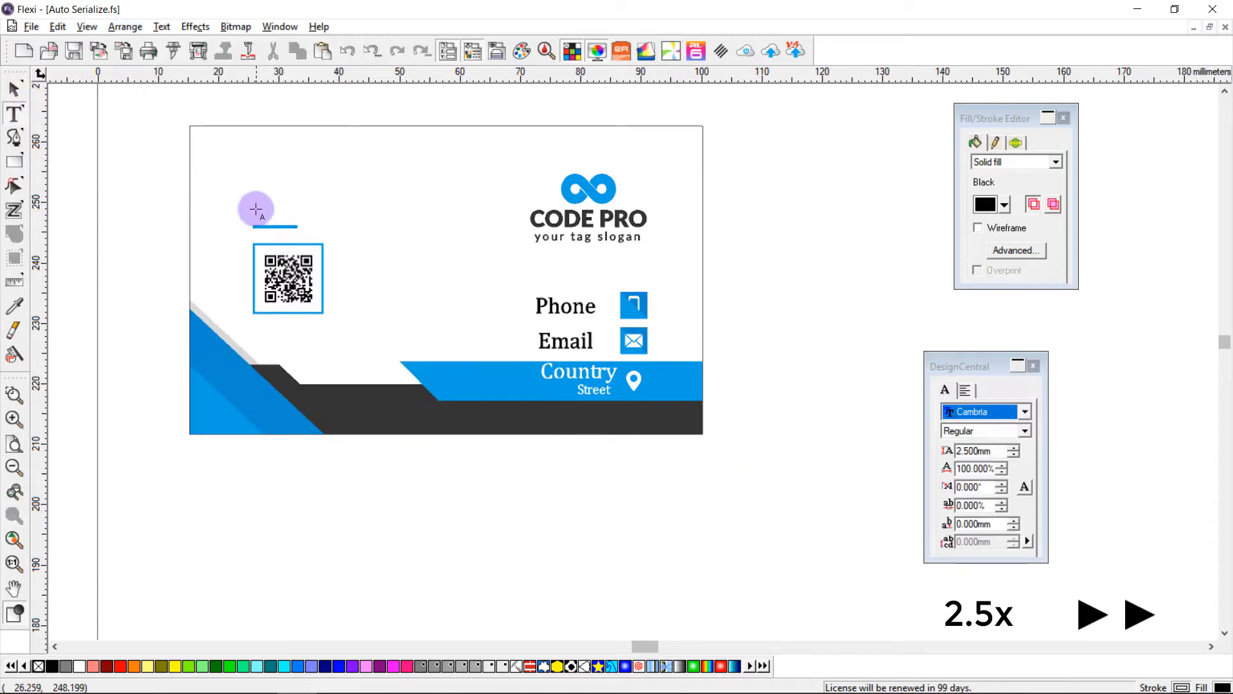
left_click(965, 389)
left_click(958, 413)
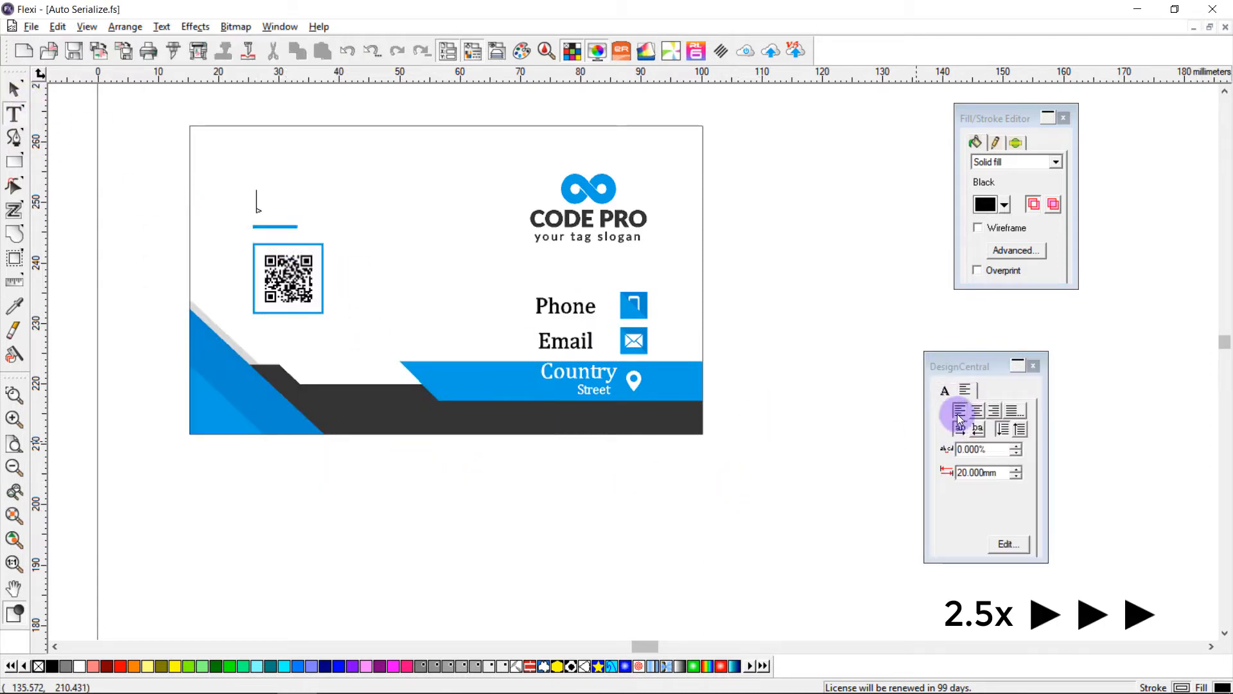
left_click(945, 390)
left_click_drag(992, 451, 853, 441)
type("3")
key("Return")
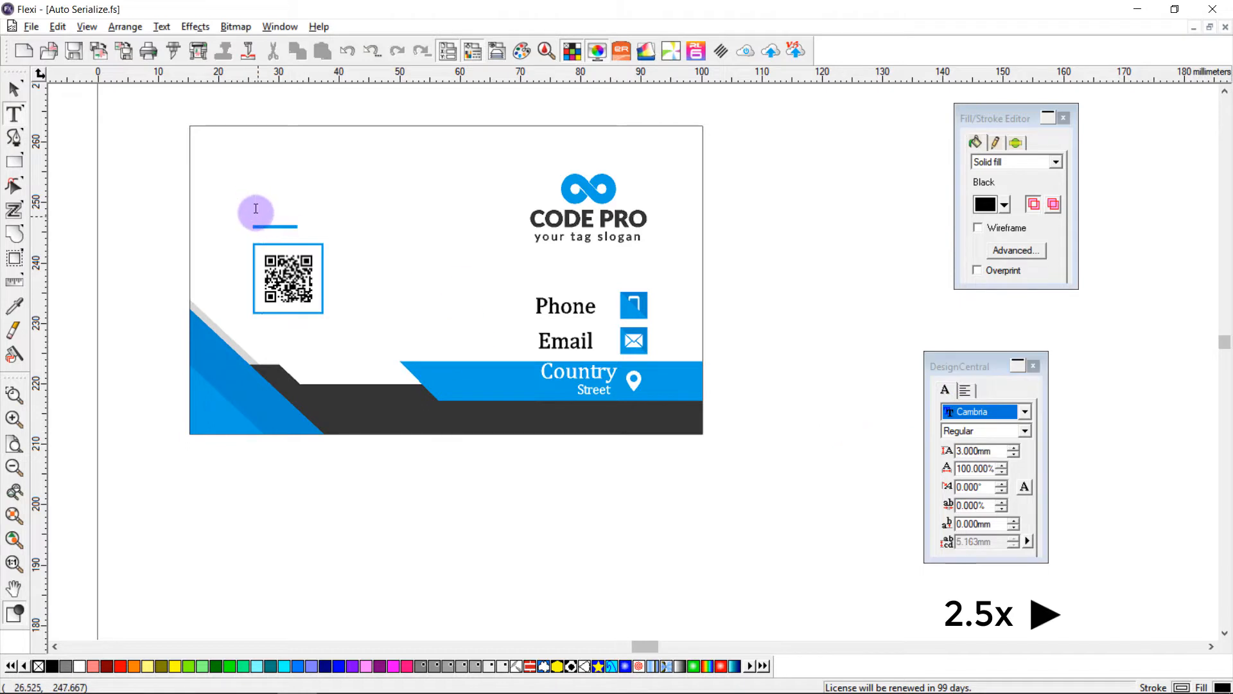
type("Occupation")
Step: Align the left edge of the short blue line with the left edge of "Occupation"
left_click(14, 88)
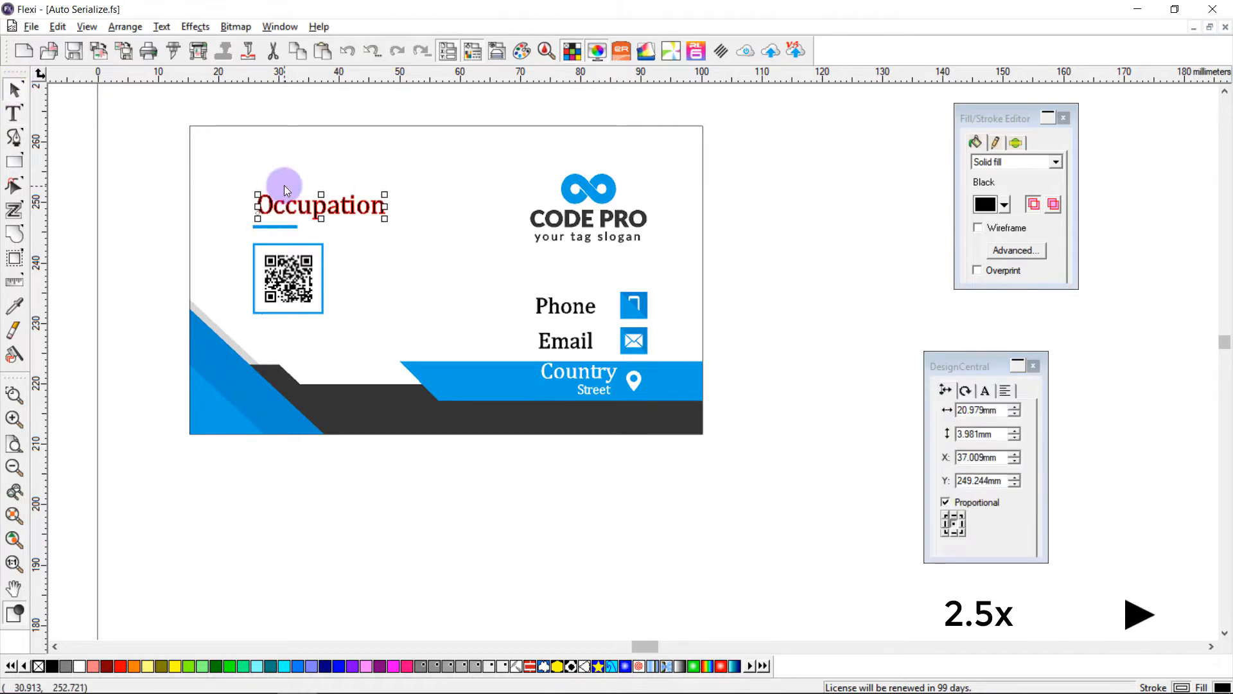
left_click(275, 228, "shift")
left_click(125, 26)
mouse_move(201, 335)
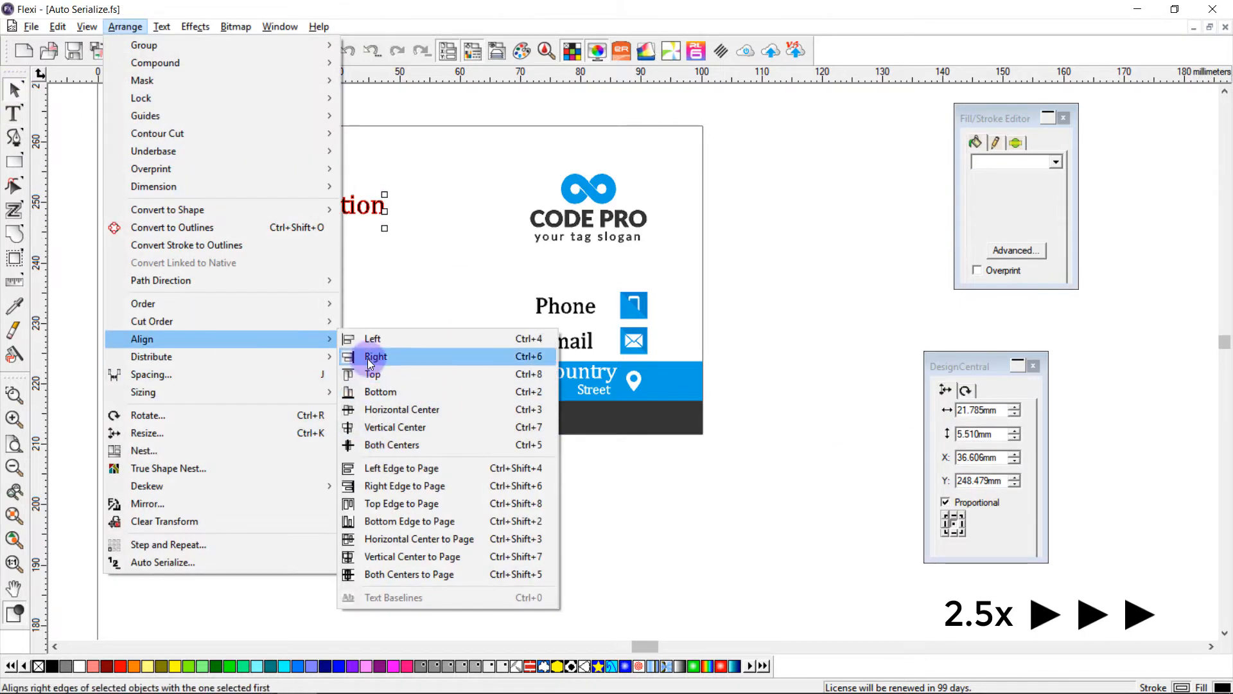
left_click(370, 327)
Step: Add the text "Name" above "Occupation" in a larger size and align the left edge of "Occupation" to it
left_click(14, 113)
left_click(258, 171)
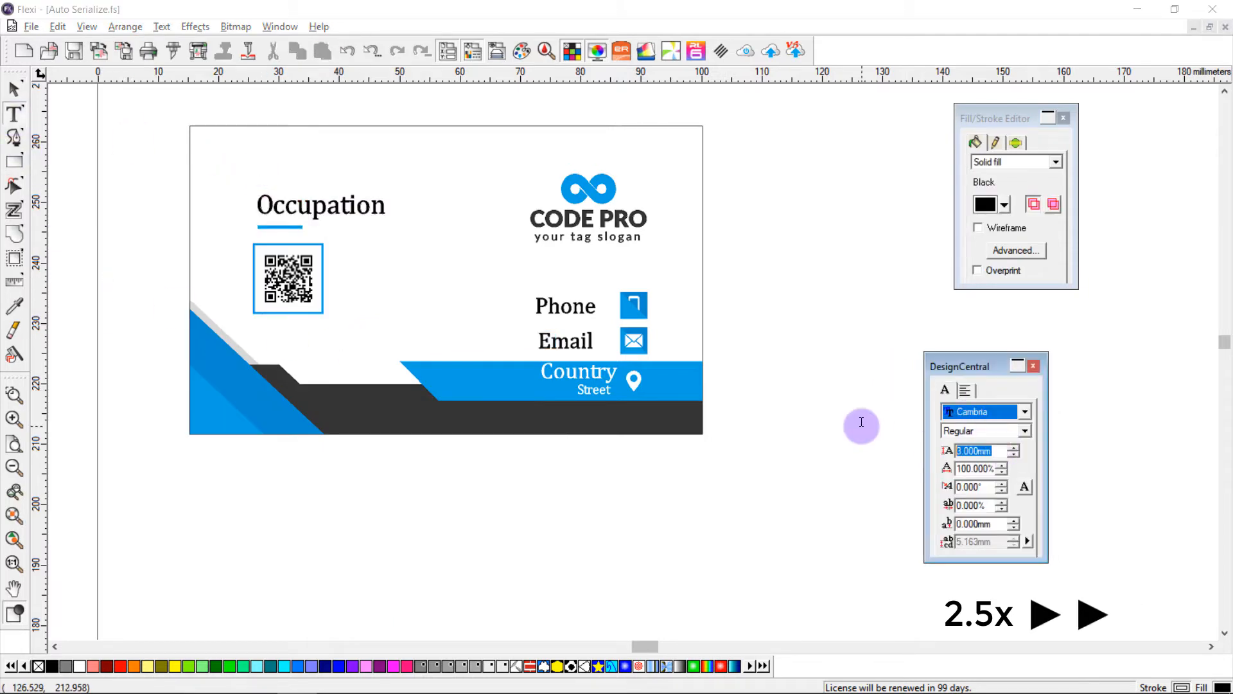
type("Name")
left_click(15, 88)
left_click(275, 207, "shift")
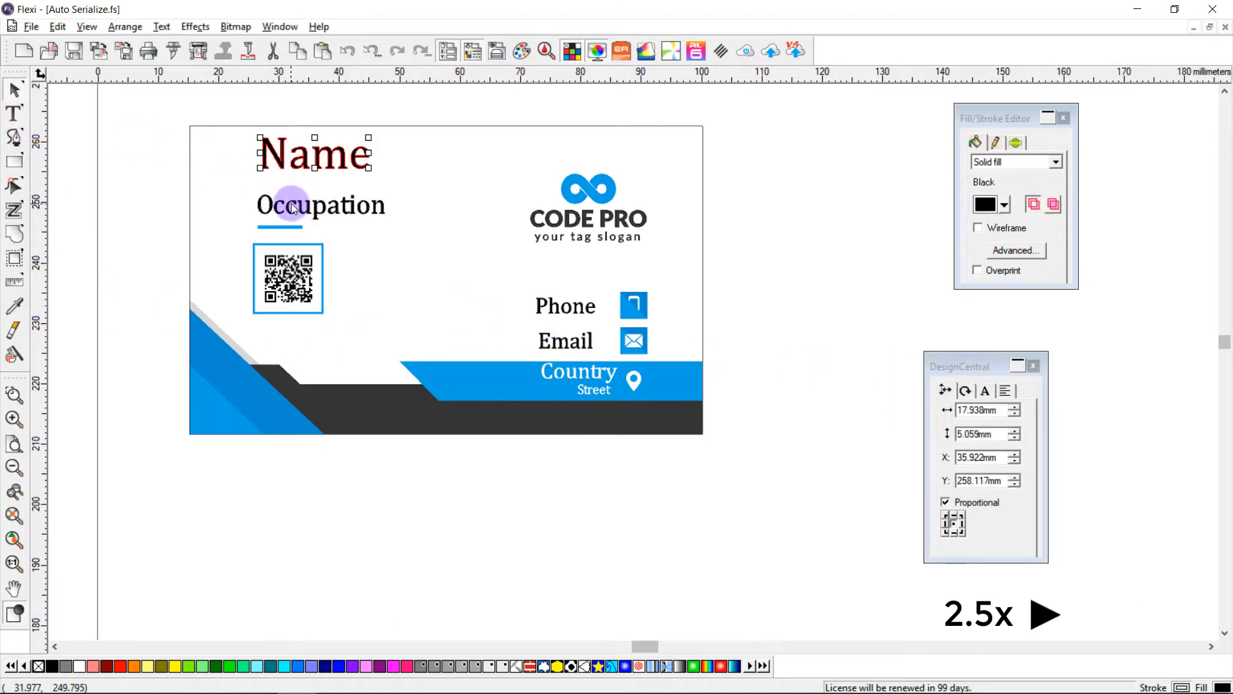
left_click(125, 26)
left_click(369, 339)
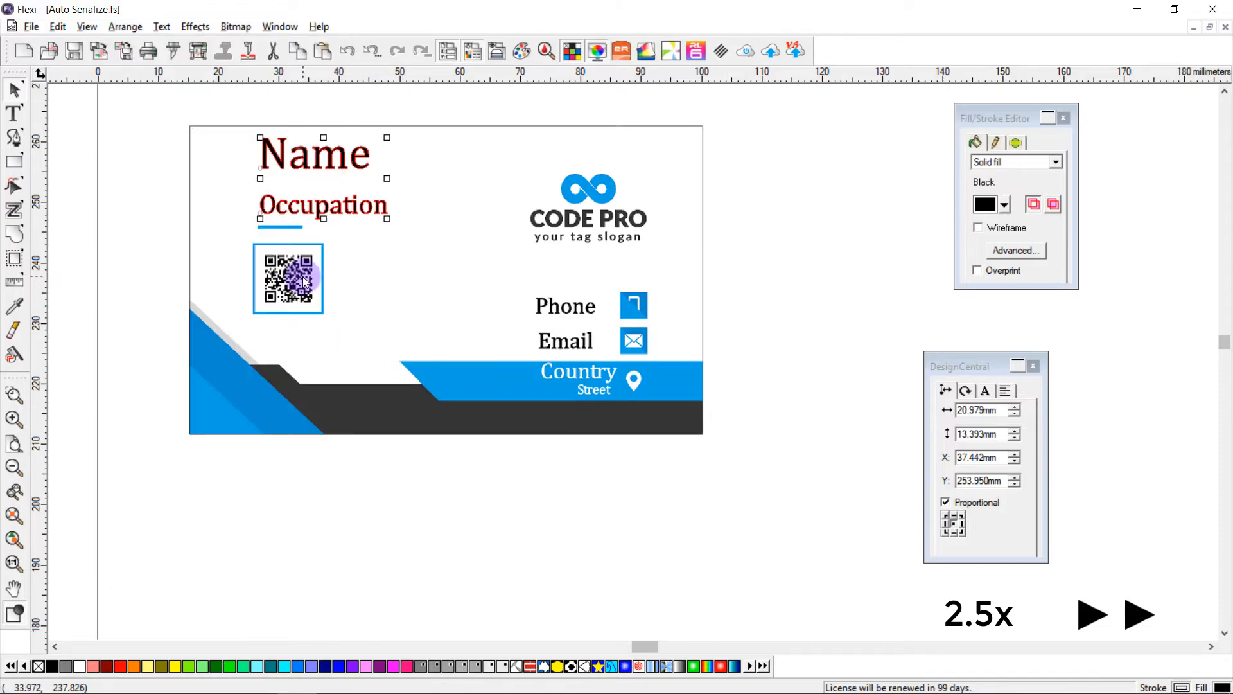
left_click(486, 517)
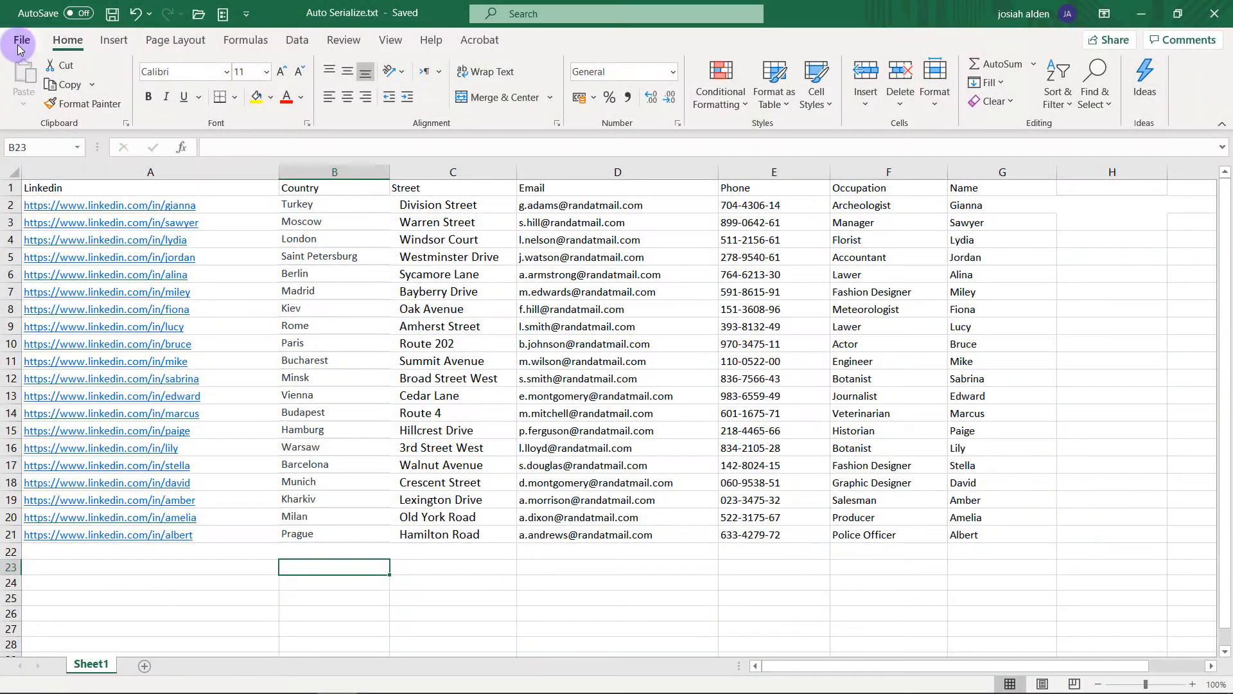
Step: In Excel, save the spreadsheet as the Text (MS-DOS) file Auto Serialize.txt in the auto serialization folder, replacing the existing file
left_click(21, 44)
left_click(69, 254)
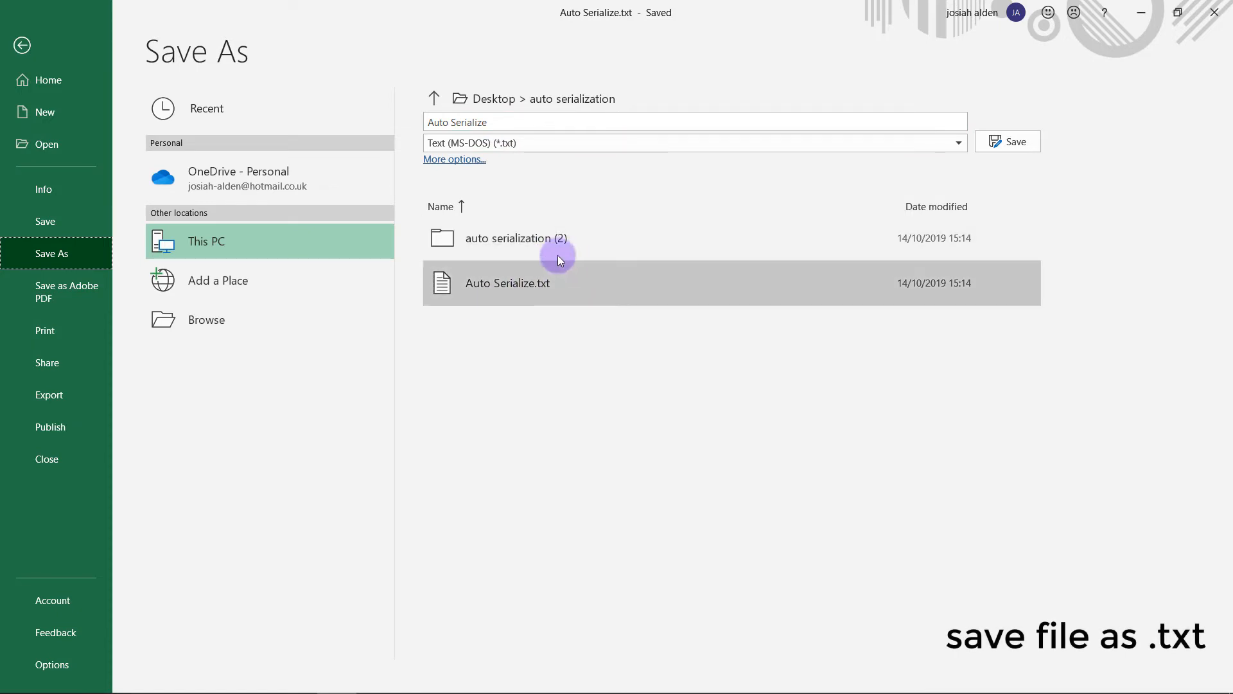
left_click(229, 311)
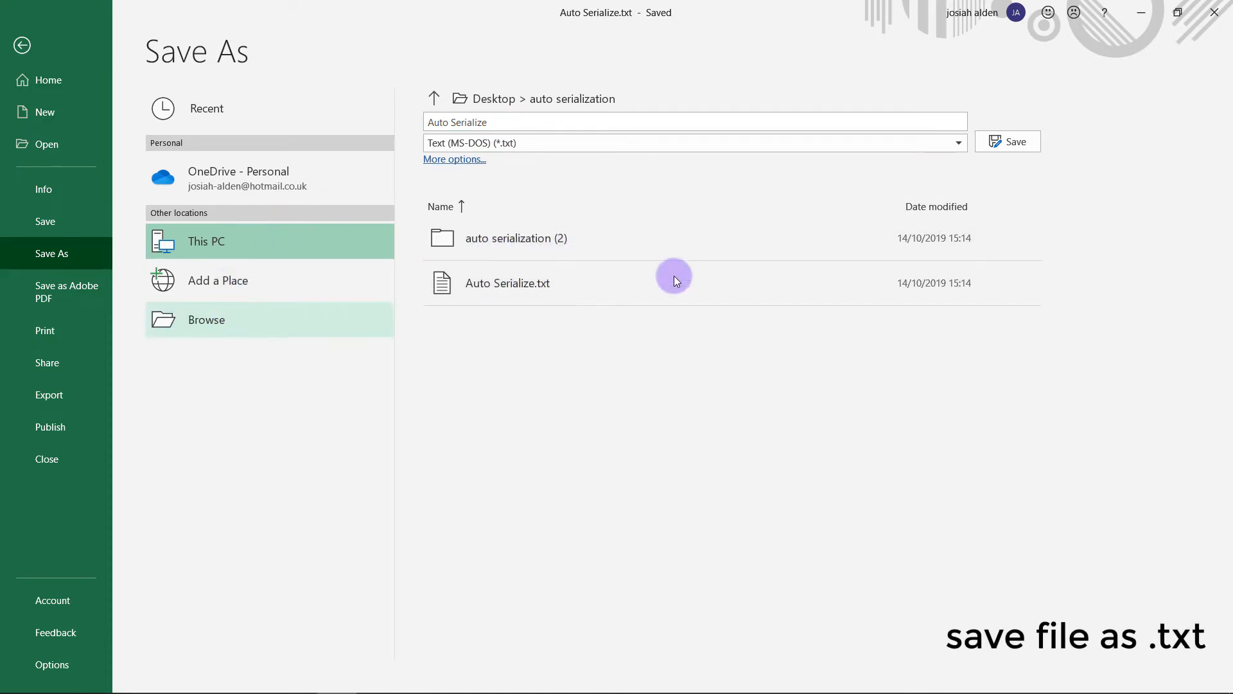
left_click(504, 366)
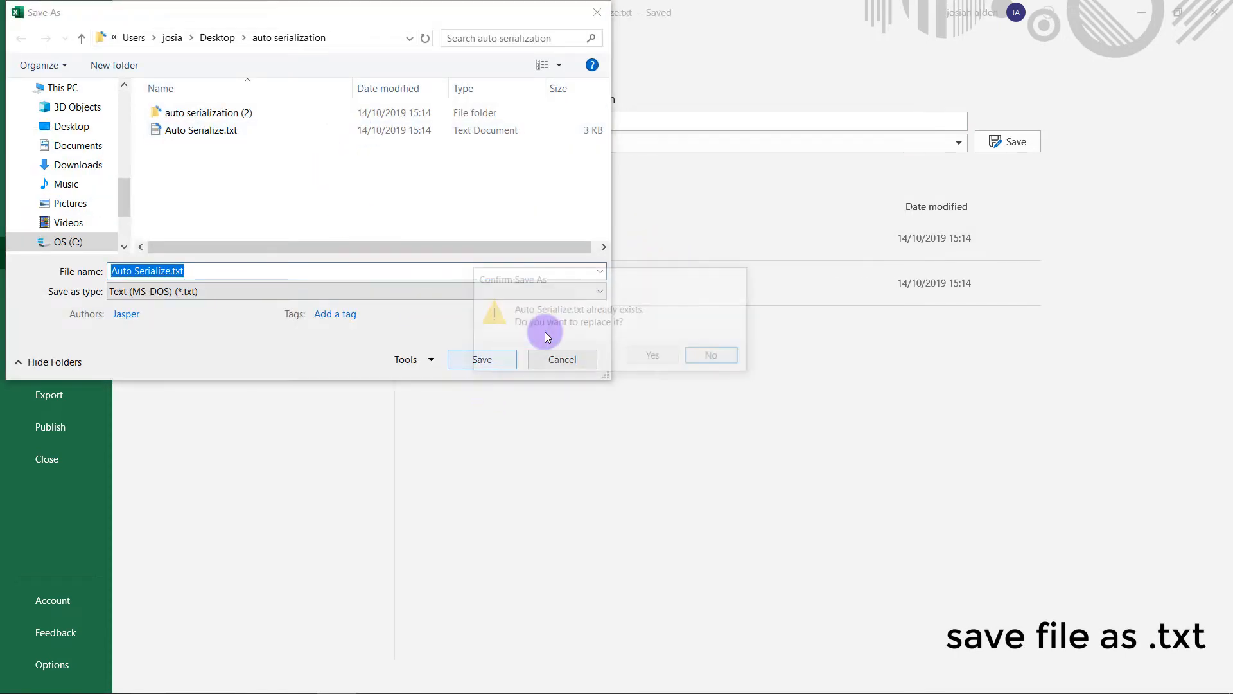
left_click(654, 357)
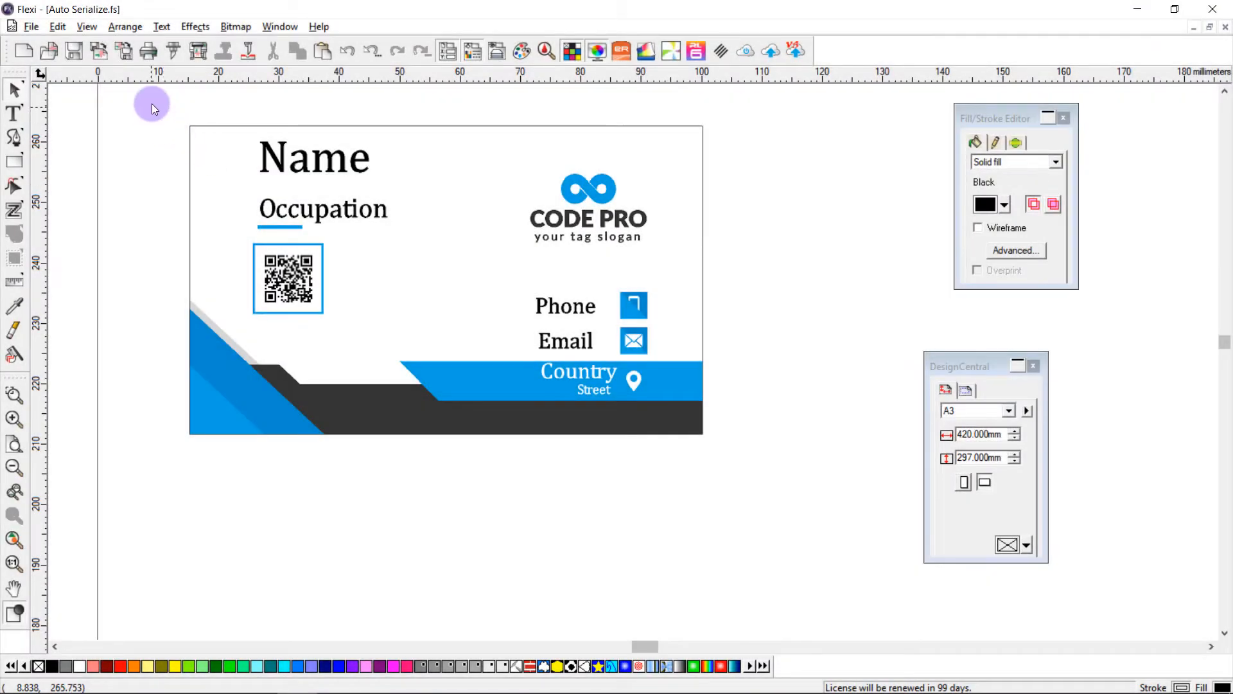
Step: In Flexi, start Auto Serialize on the whole card and mark Linkedin, Country, Street, Email, Phone, Occupation and Name as text to replace
left_click_drag(151, 104, 782, 503)
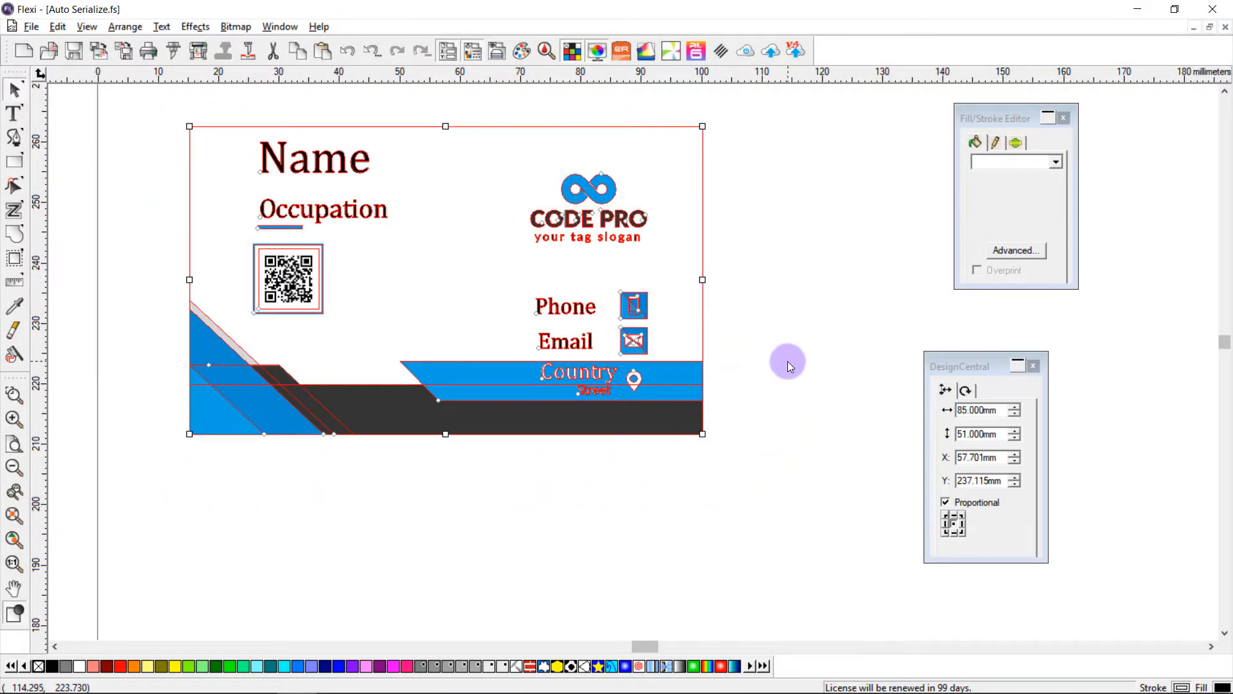
left_click(124, 27)
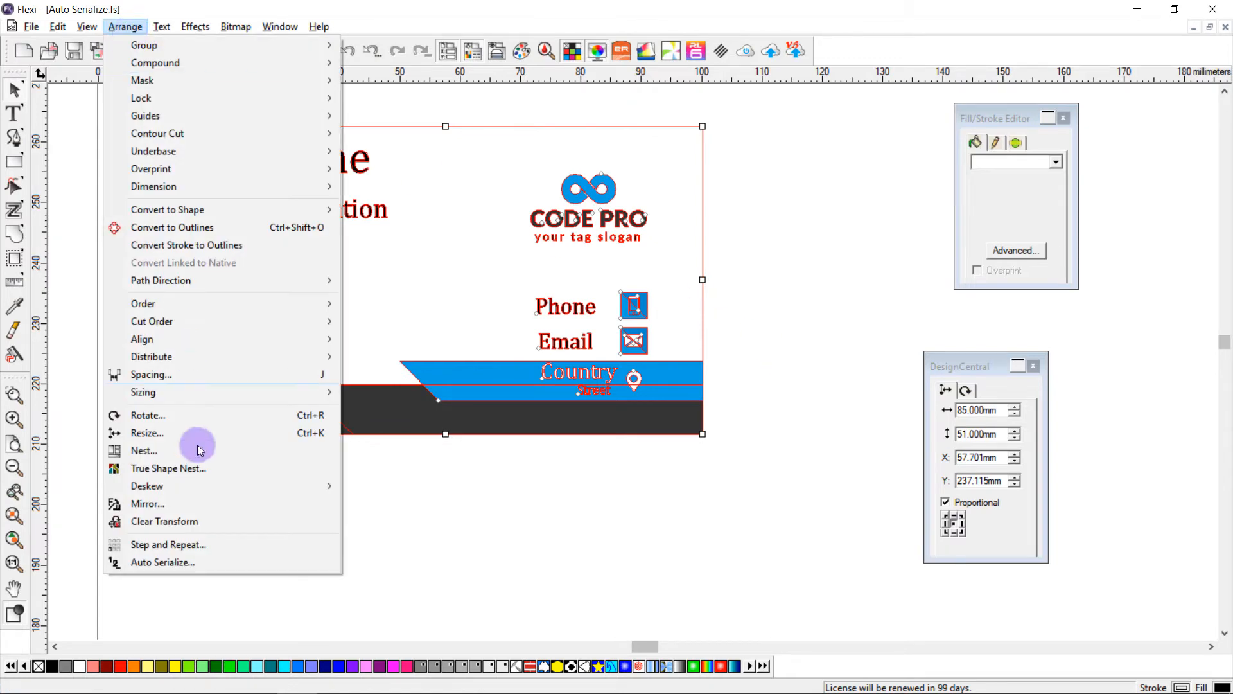
left_click(160, 563)
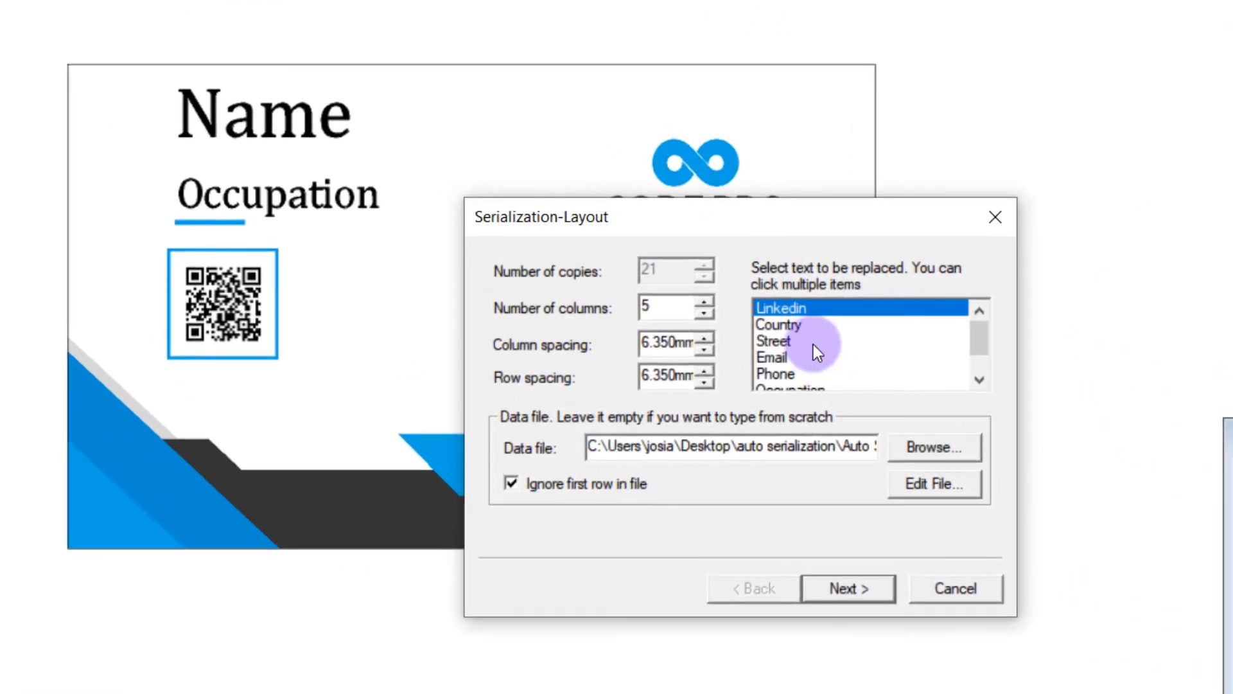
left_click(780, 324)
left_click(782, 340)
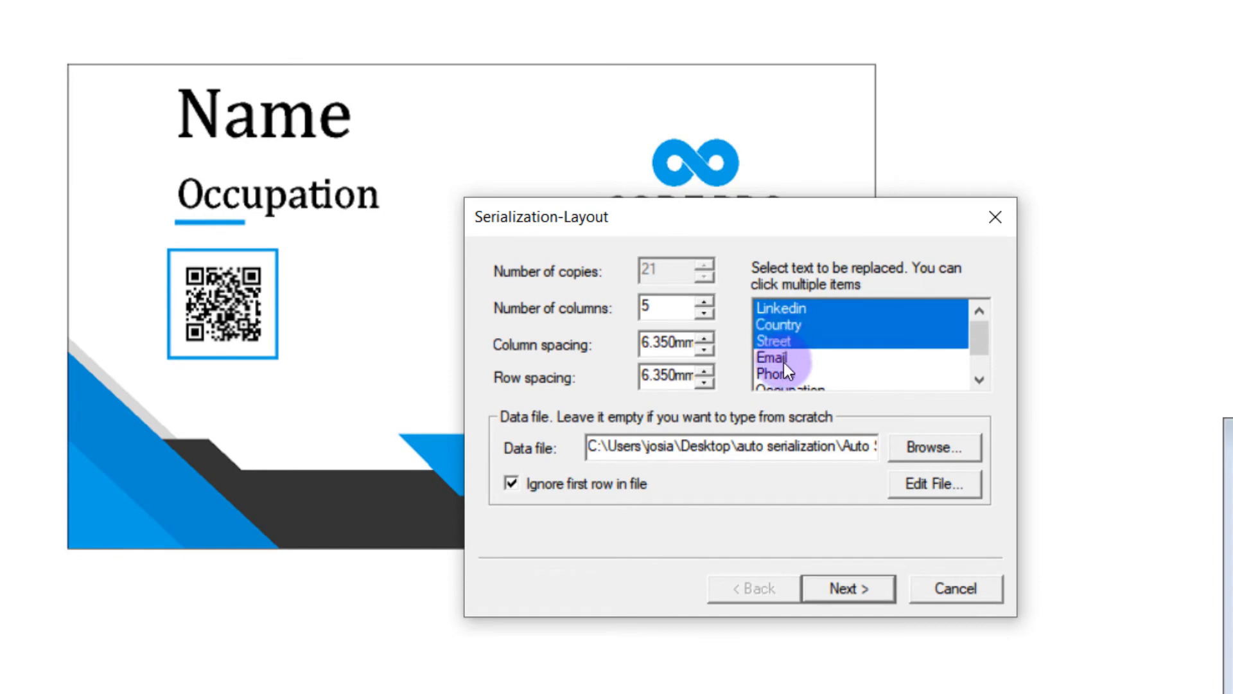
left_click(784, 357)
left_click(784, 375)
scroll(802, 376, "down", 1)
left_click(794, 360)
left_click(776, 374)
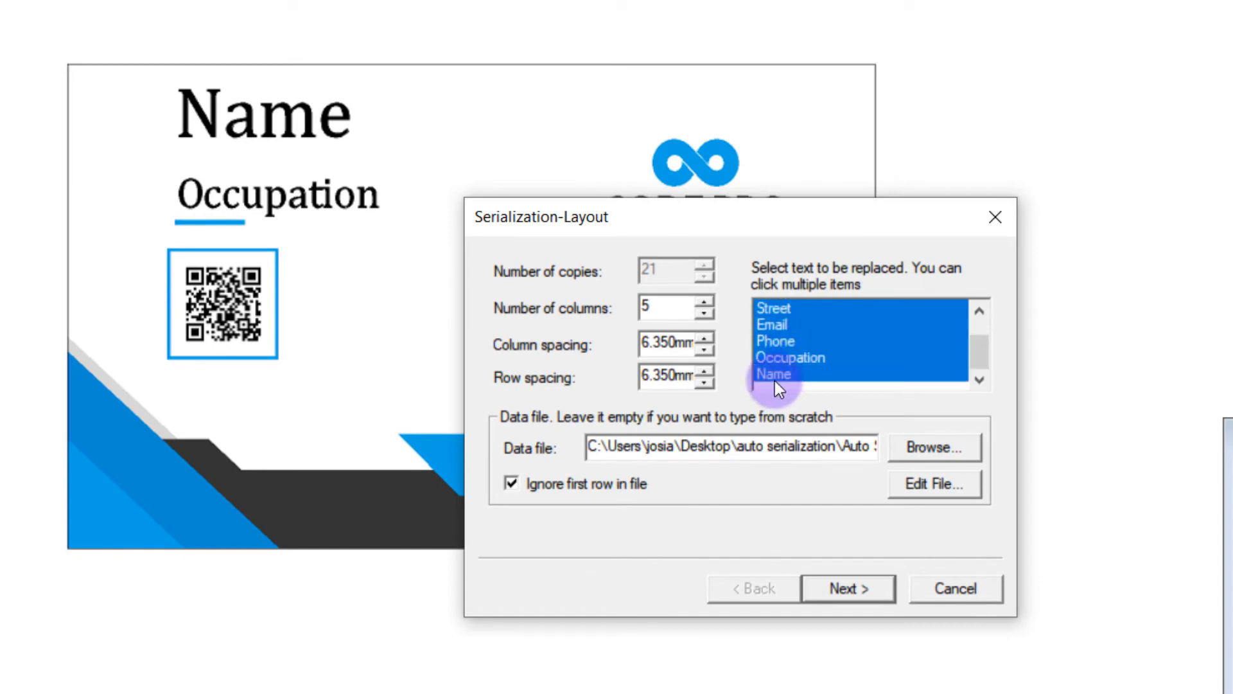
Step: Load Auto Serialize.txt as the serialization data file and proceed to the data source table
left_click(914, 447)
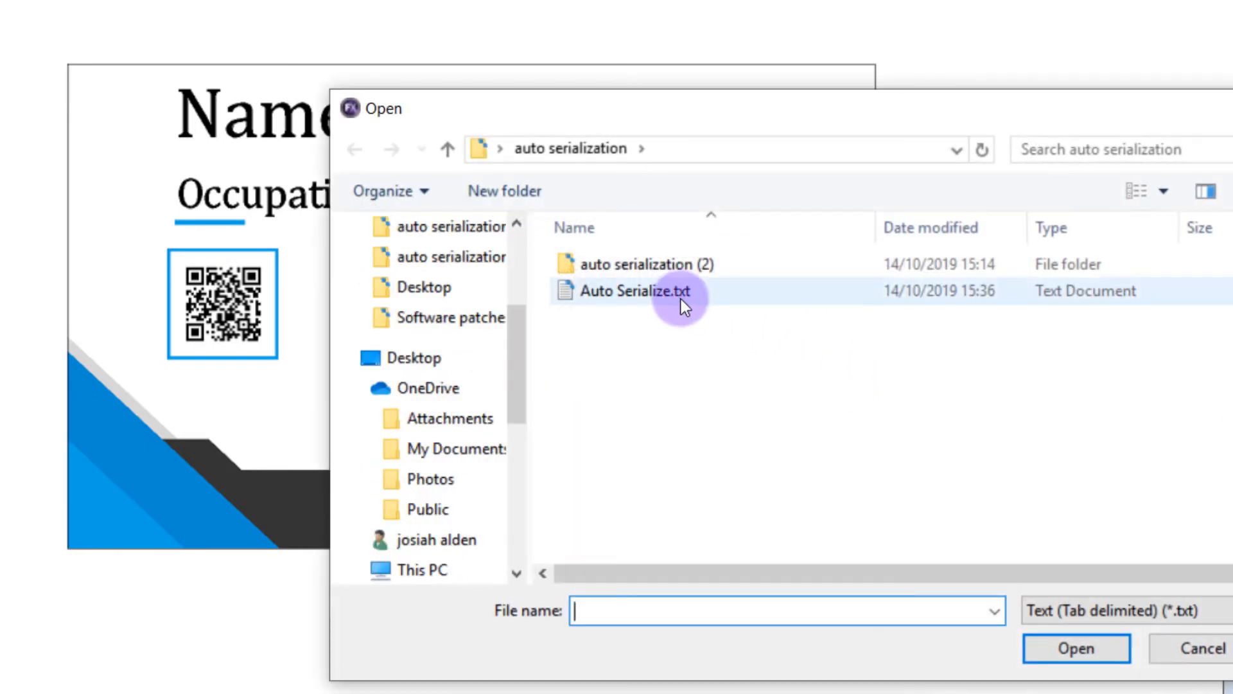
double_click(676, 292)
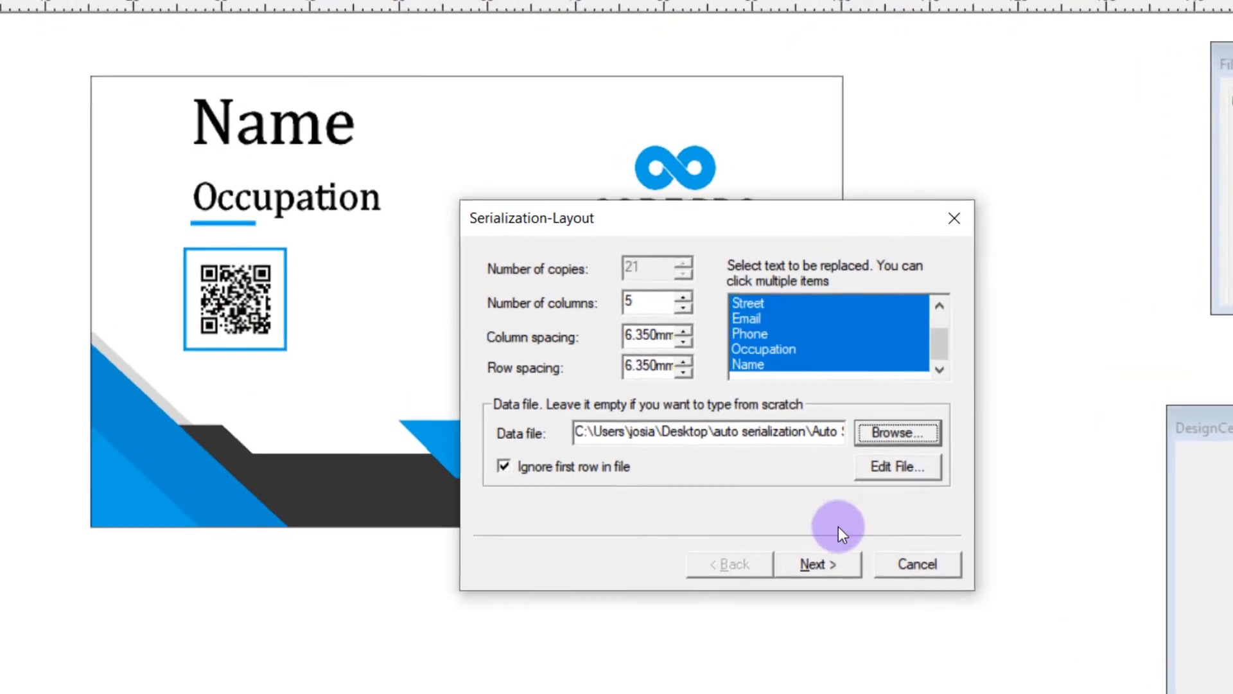
left_click(750, 502)
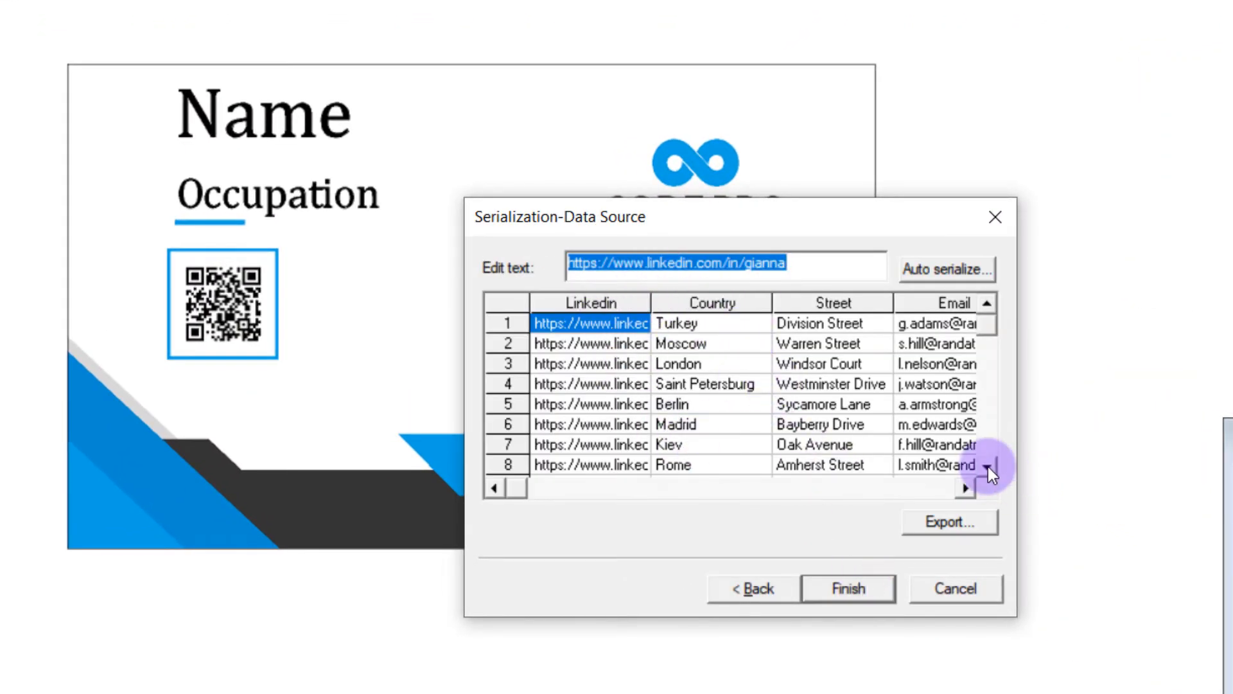
Step: Check the data source columns through to Name and finish the serialization to generate the cards
left_click(965, 487)
left_click(965, 488)
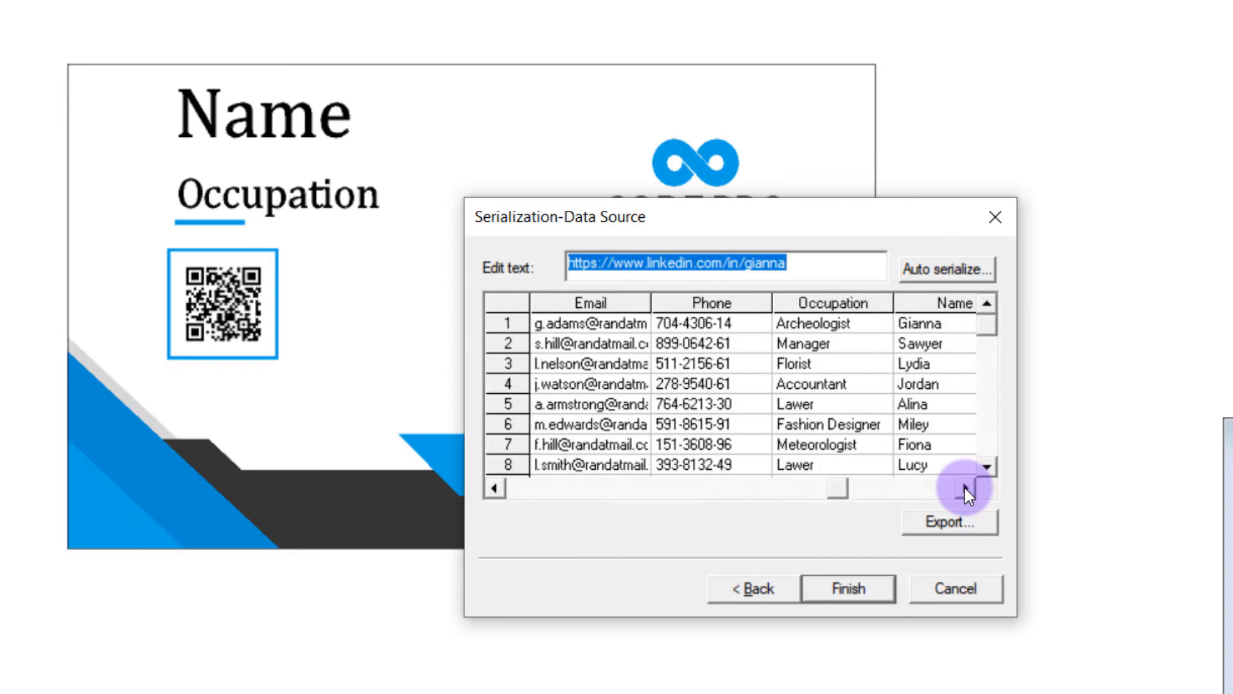
left_click(964, 487)
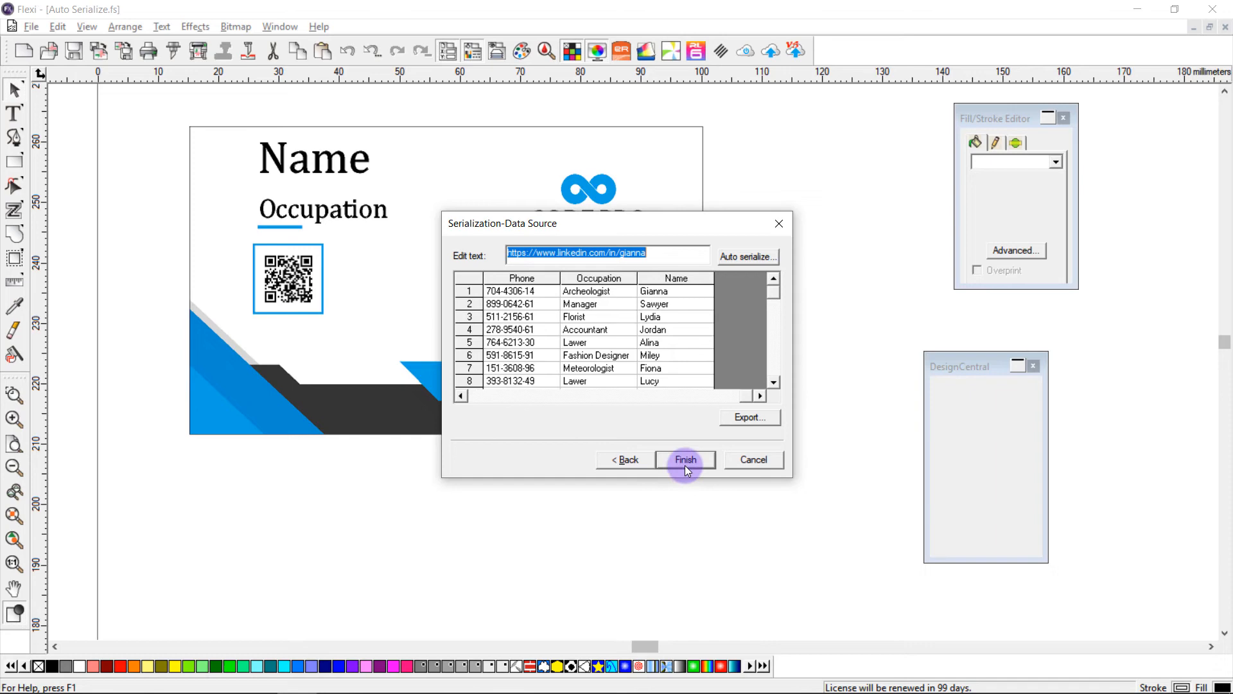
left_click(685, 460)
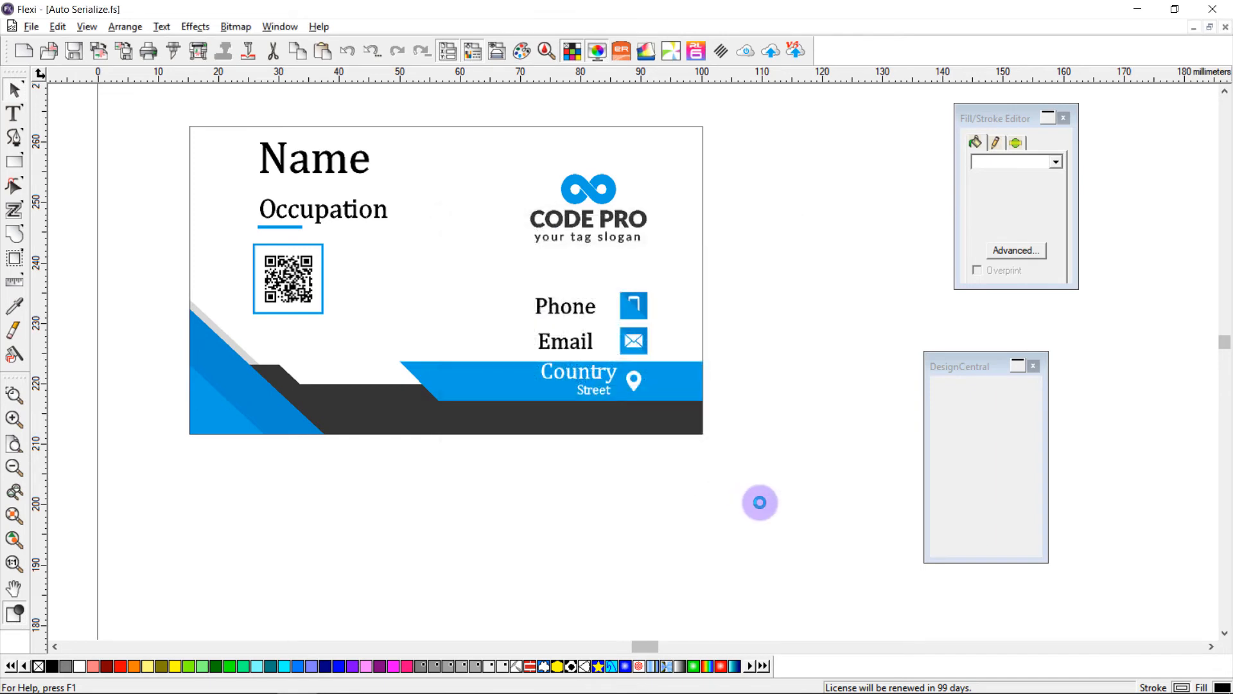
Step: Examine the generated business cards across the page, moving the DesignCentral and Fill/Stroke Editor palettes off the cards
scroll(821, 409, "down", 2)
scroll(821, 408, "down", 1, "ctrl")
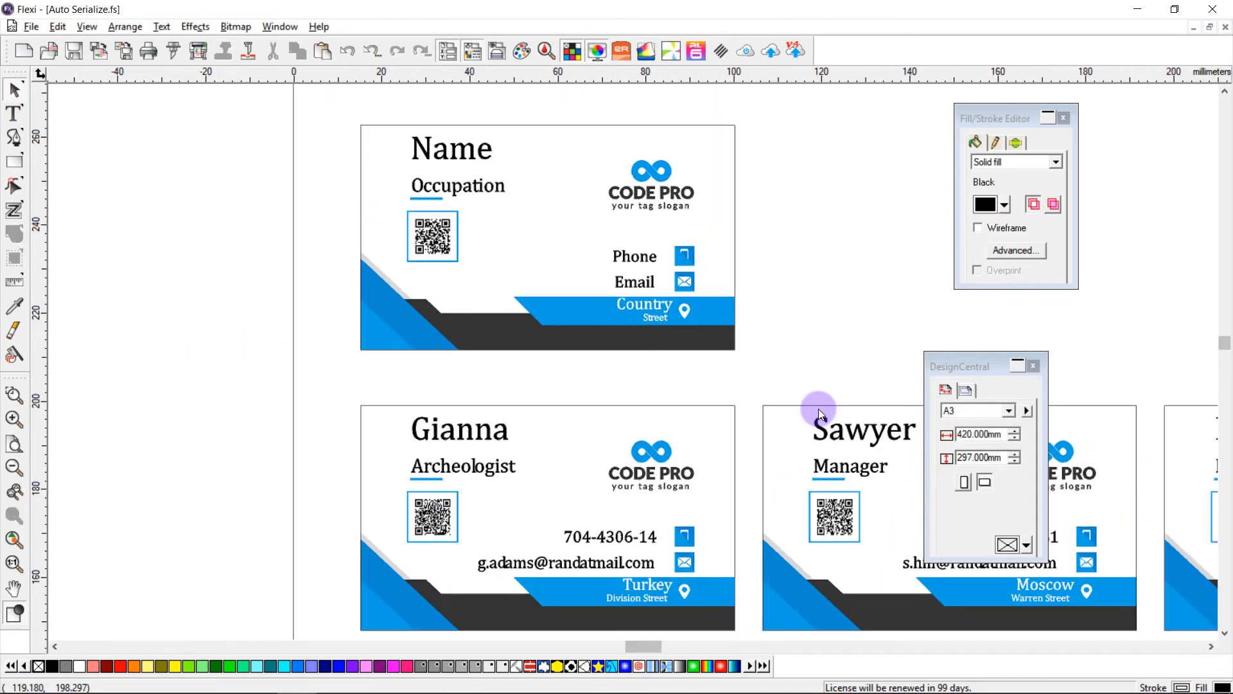
scroll(819, 408, "down", 4)
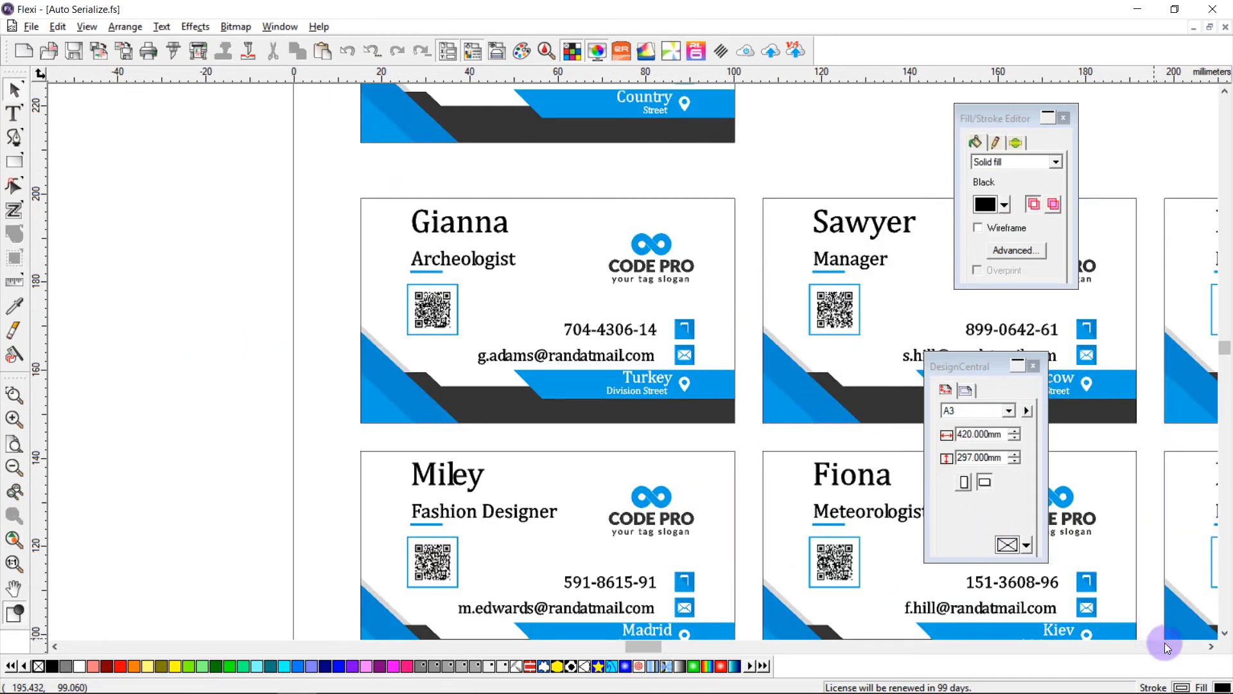
scroll(1109, 479, "down", 2)
mouse_move(966, 364)
left_mouse_down()
mouse_move(496, 242)
mouse_move(187, 98)
mouse_move(162, 100)
left_mouse_up()
left_click_drag(981, 118, 115, 323)
scroll(922, 396, "down", 3, "ctrl")
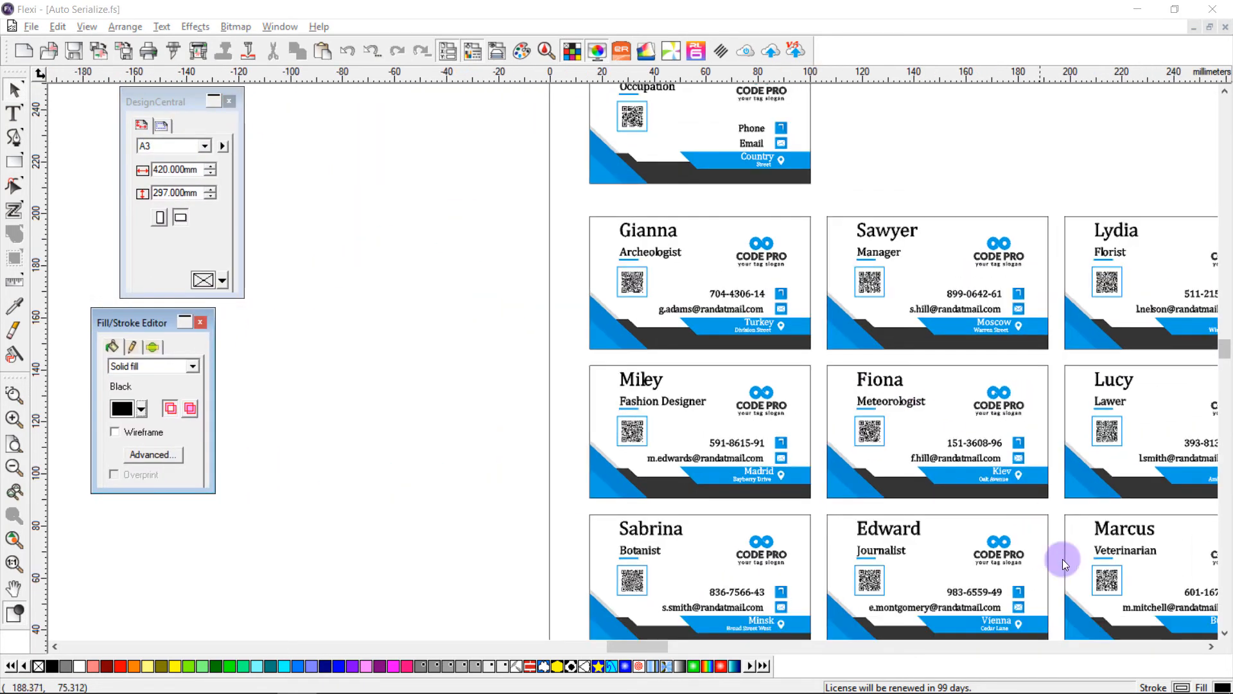
left_click(1212, 647)
left_click(1212, 647)
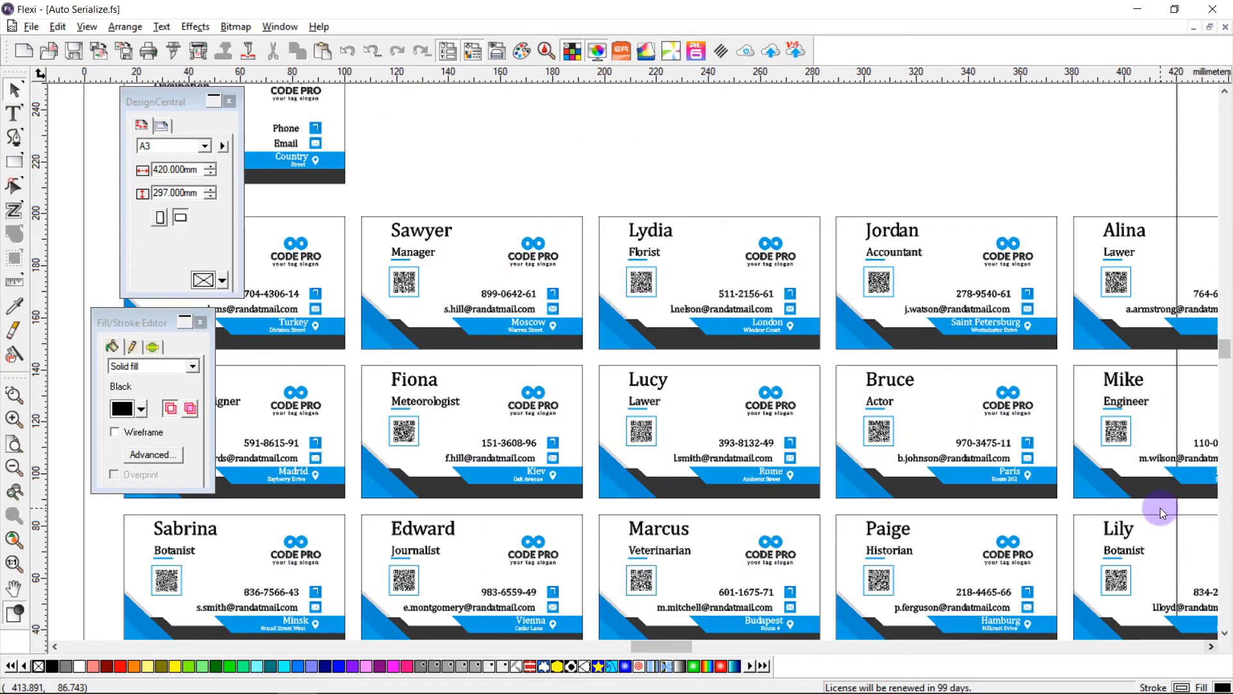
scroll(799, 330, "down", 3)
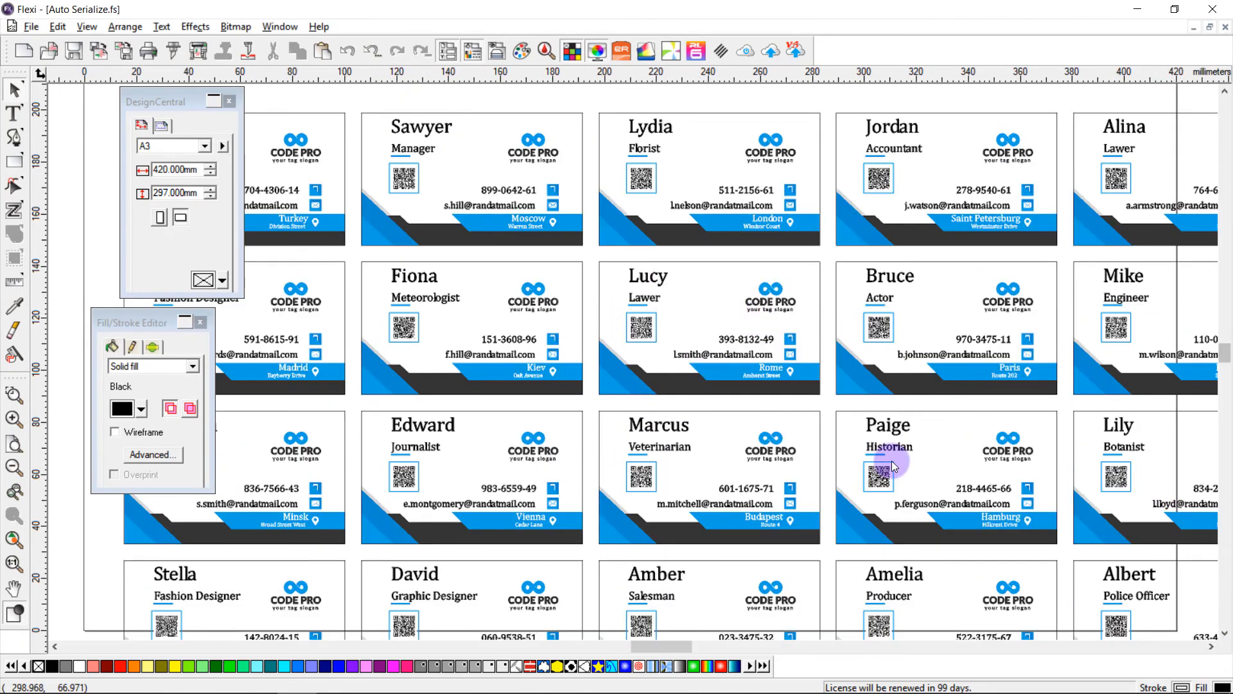
Step: Select the QR code within the Florist's card, convert it back to plain text and compare its LinkedIn link with the name on the card
scroll(904, 464, "down", 1, "ctrl")
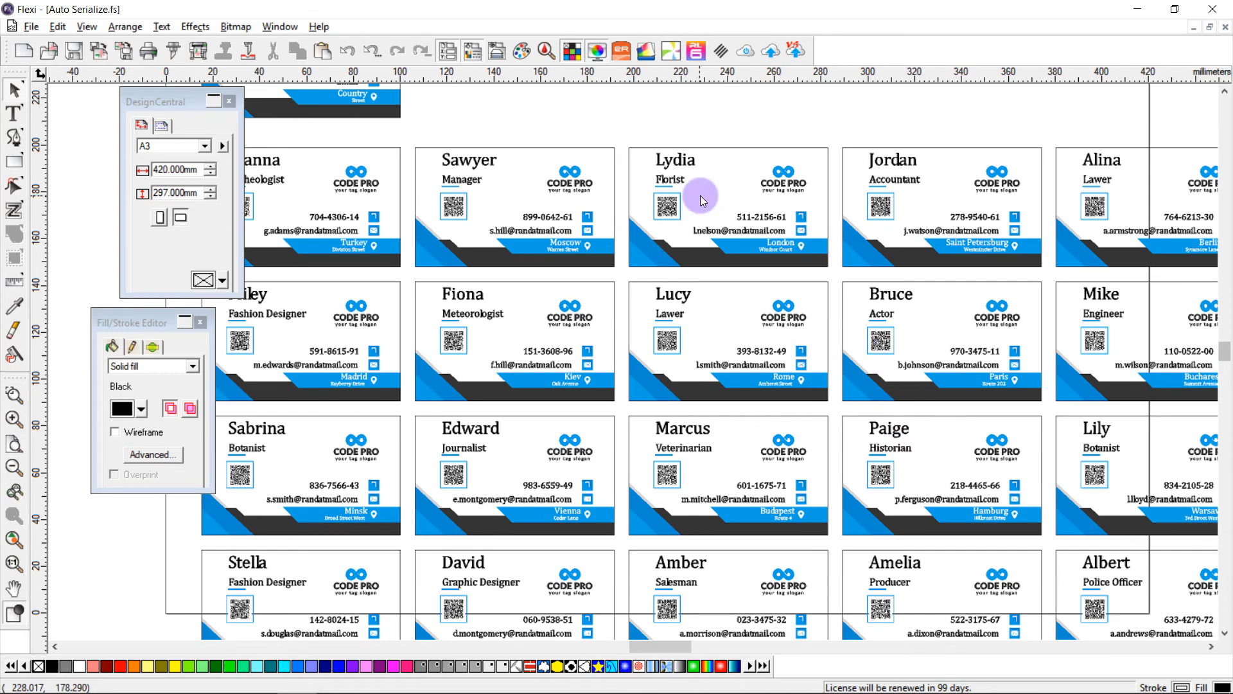
scroll(700, 195, "up", 2, "ctrl")
right_click(654, 102)
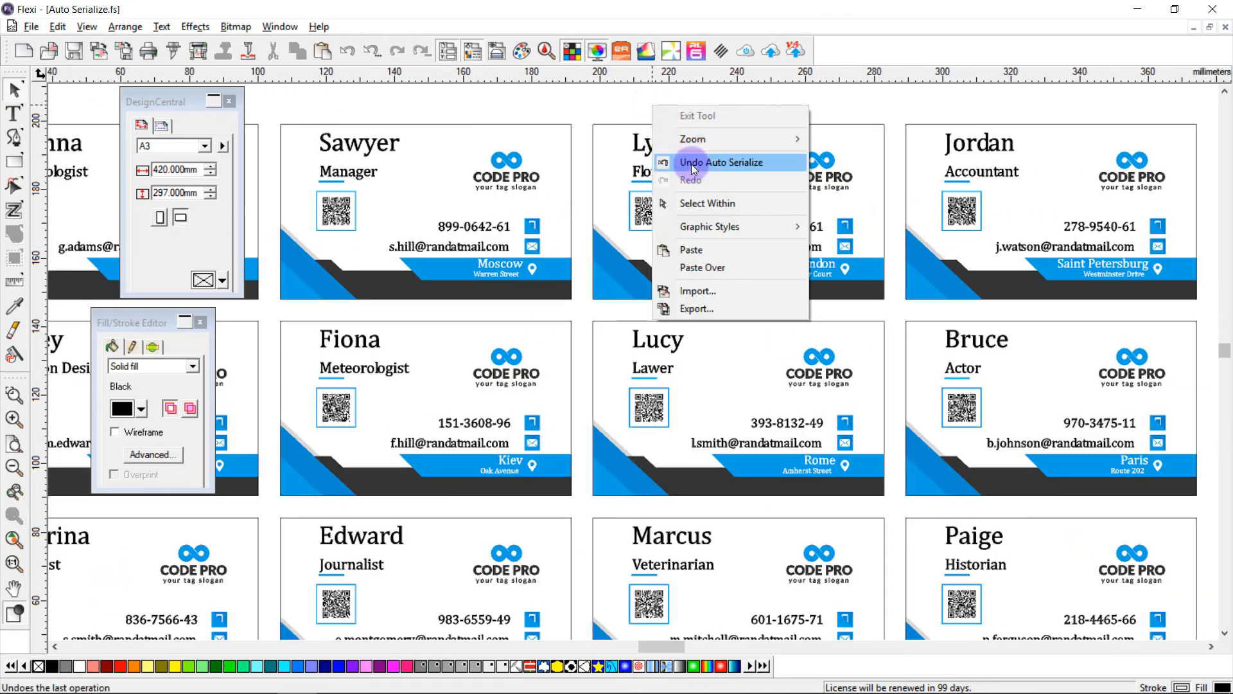
left_click(707, 203)
left_click(645, 212)
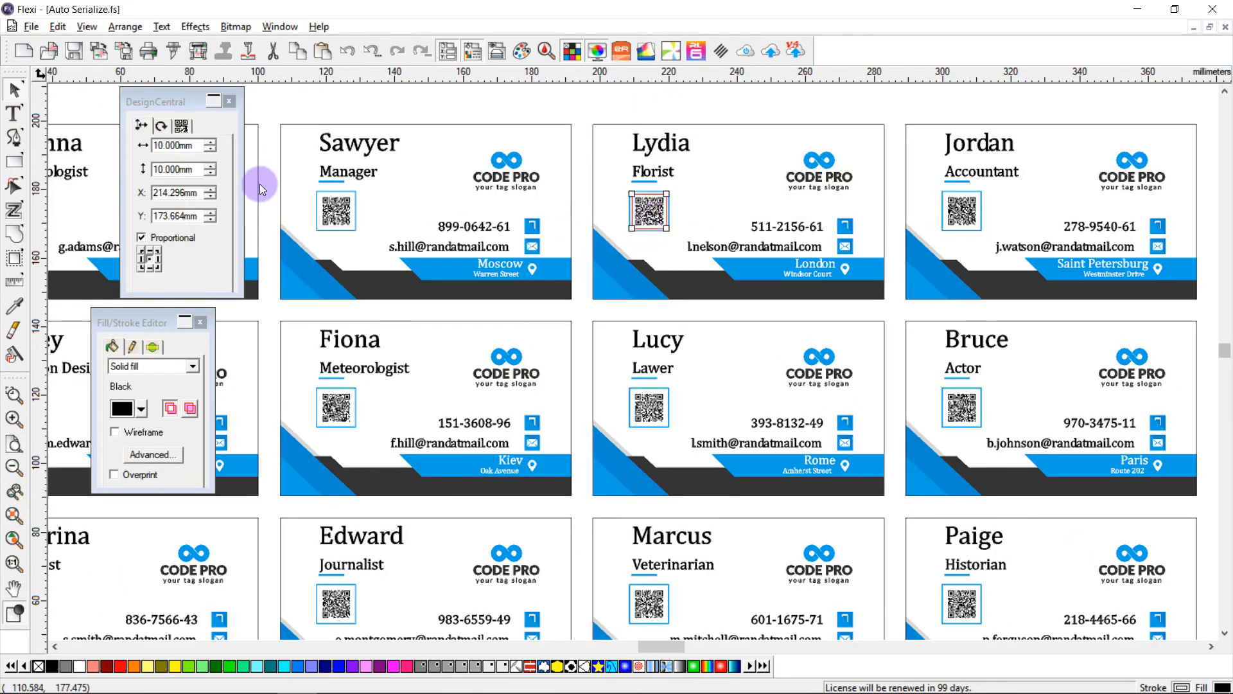
left_click(164, 26)
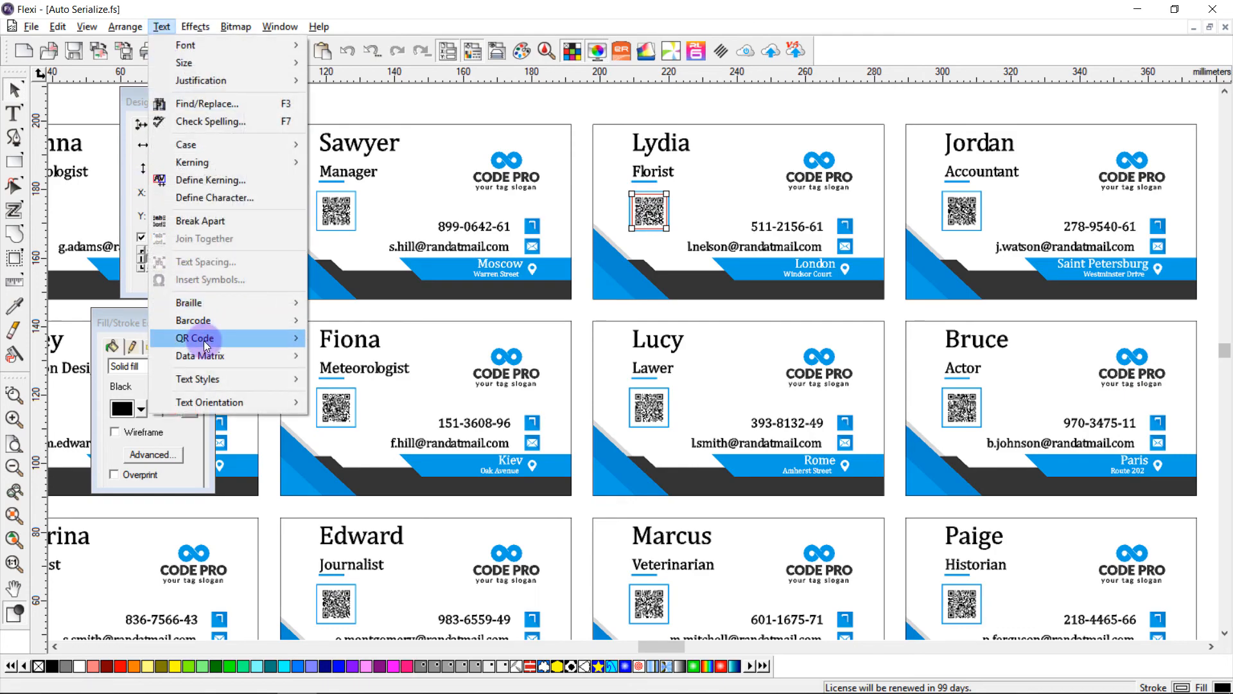
mouse_move(261, 338)
left_click(452, 354)
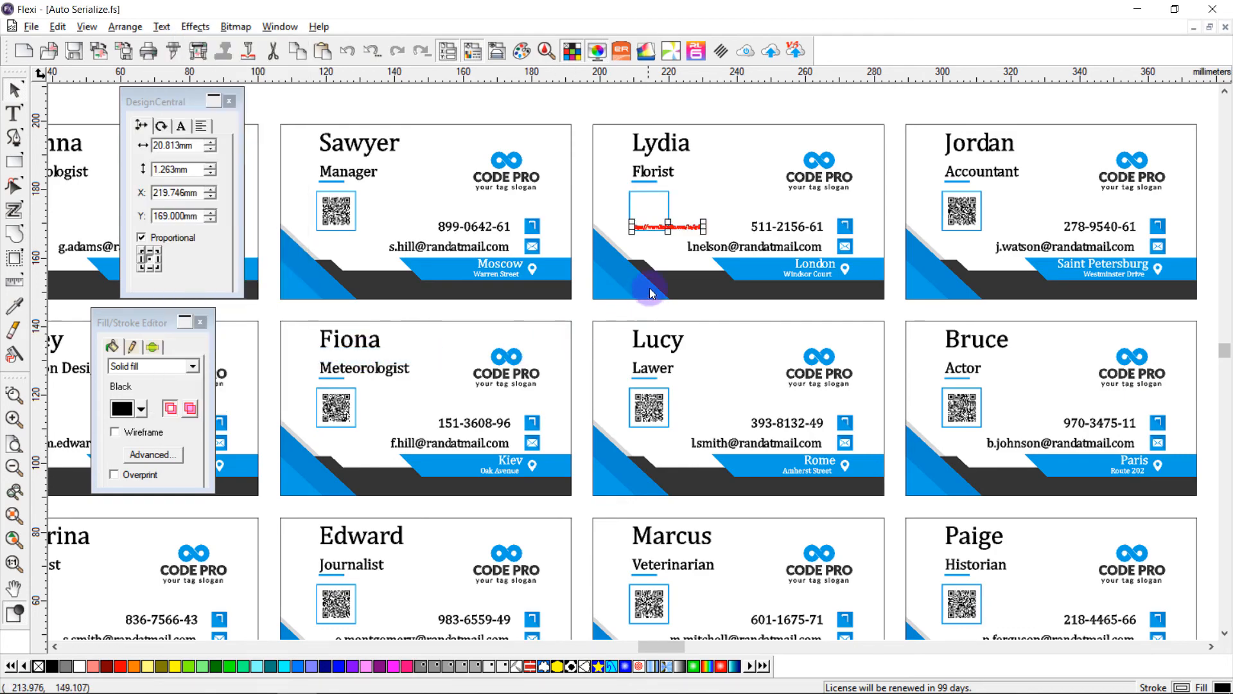
scroll(673, 264, "up", 3)
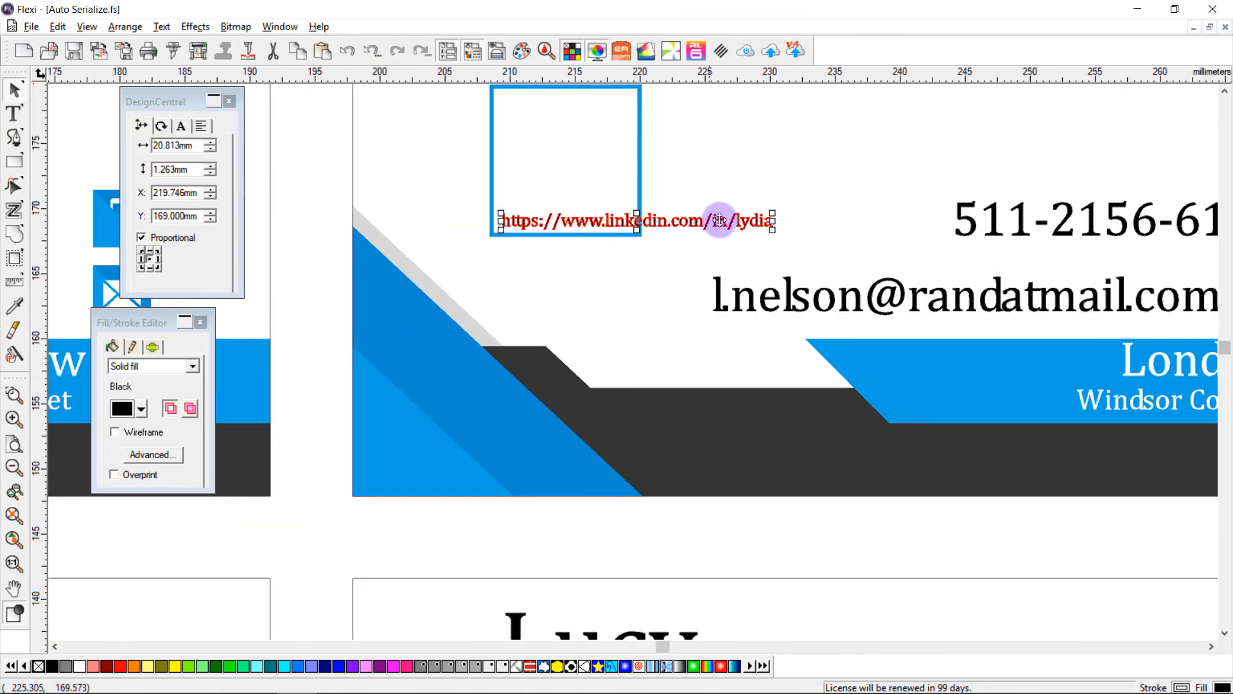
scroll(710, 218, "up", 5)
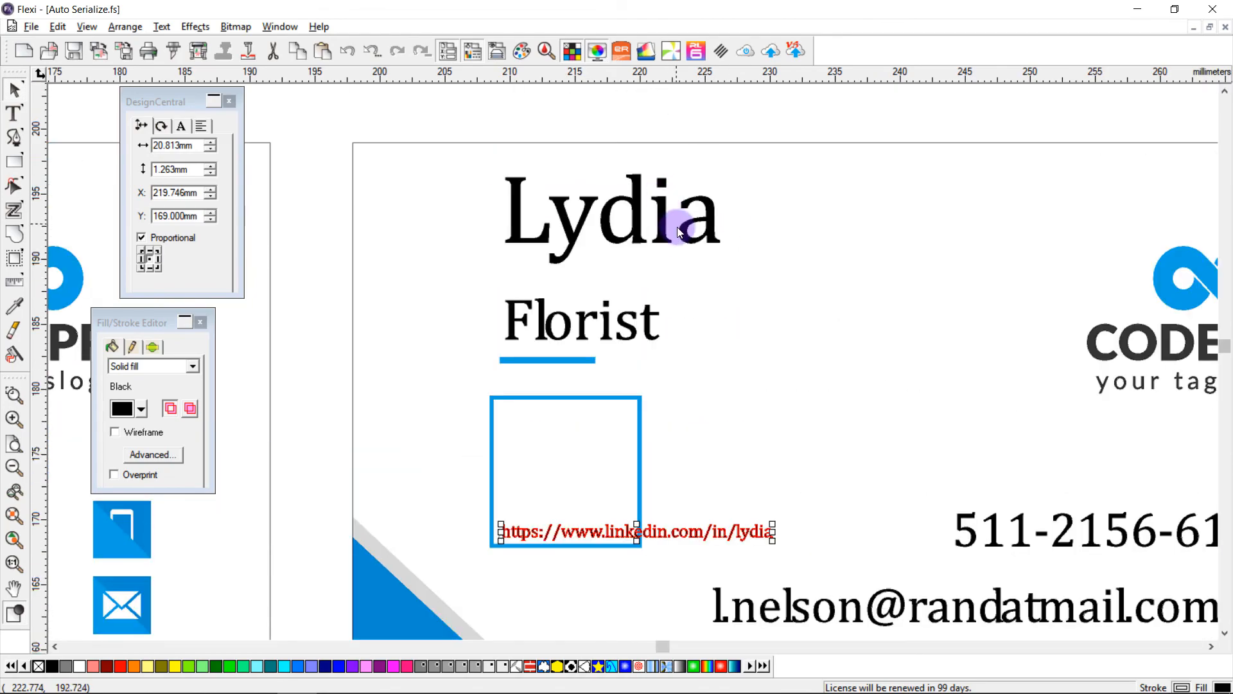